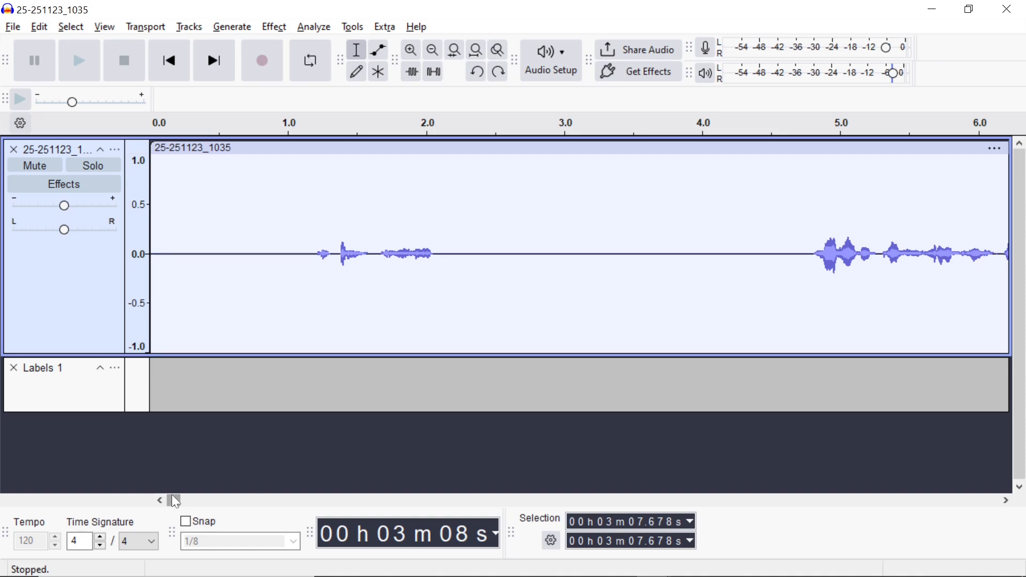
# Delete the audio from the start of the track up to the "sermon starts" label
pyautogui.moveTo(173, 499); pyautogui.dragTo(238, 486)
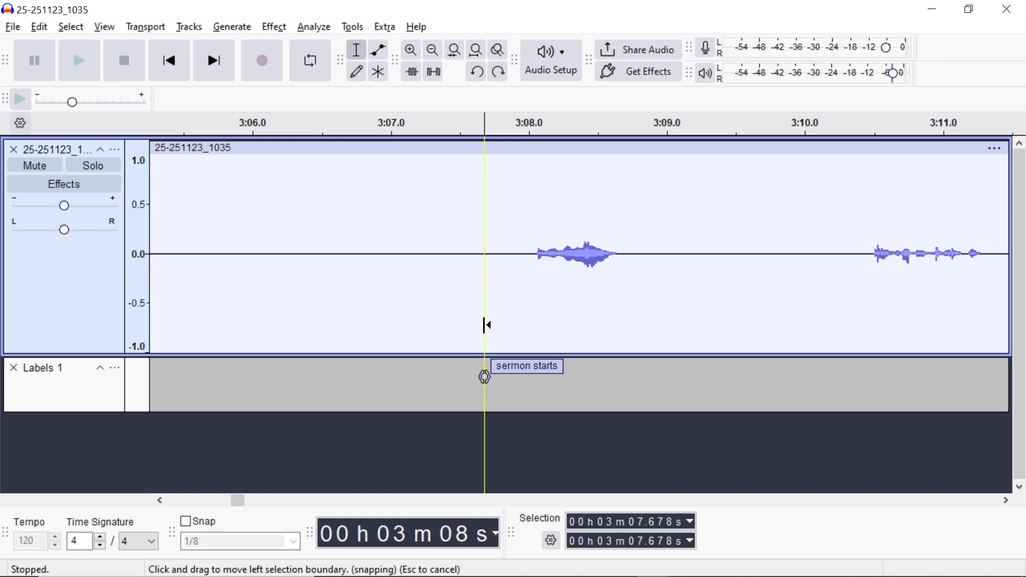
pyautogui.click(435, 49)
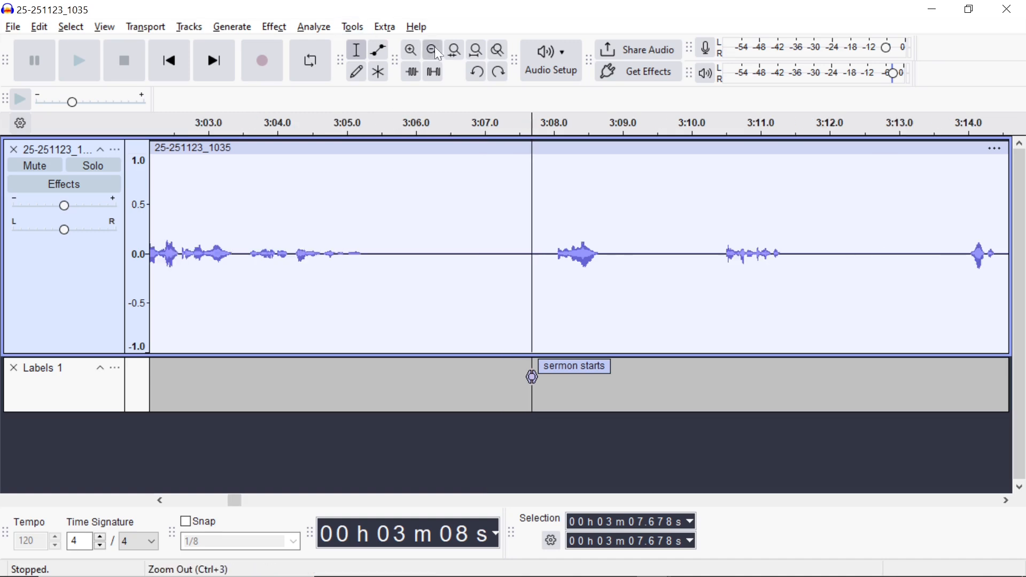
pyautogui.click(434, 49)
pyautogui.click(435, 50)
pyautogui.click(435, 49)
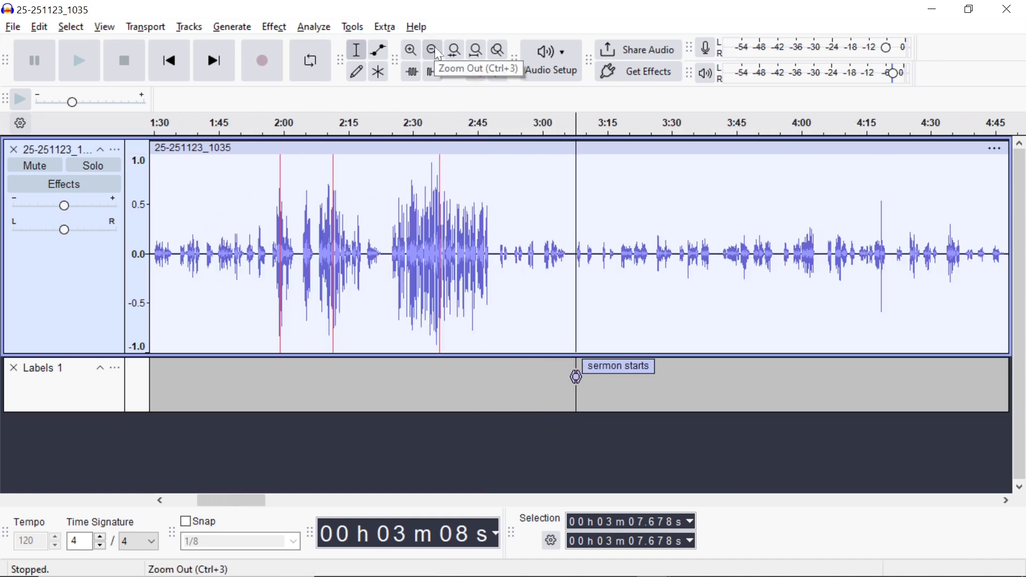
pyautogui.click(435, 49)
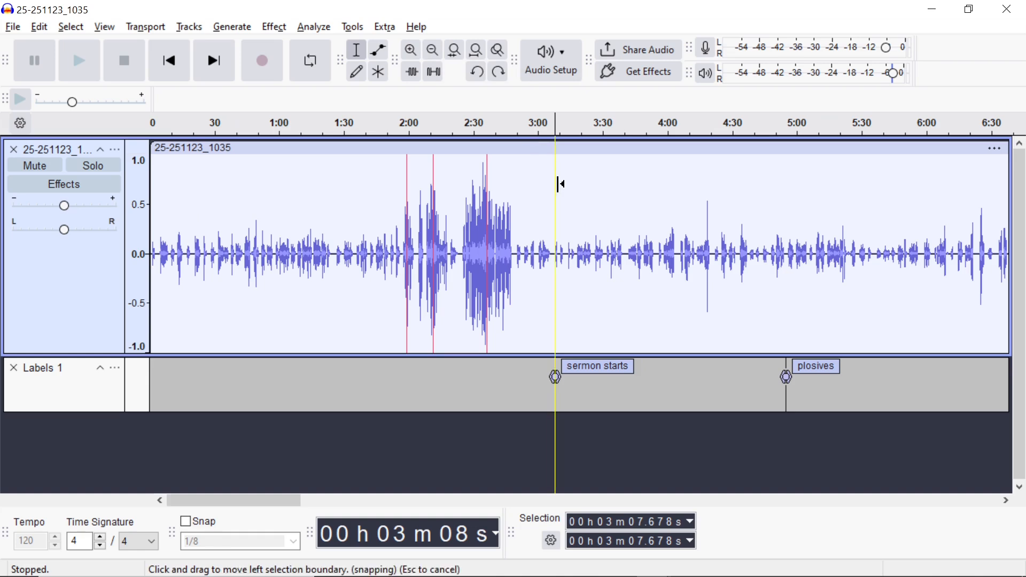
pyautogui.moveTo(557, 183); pyautogui.dragTo(101, 203)
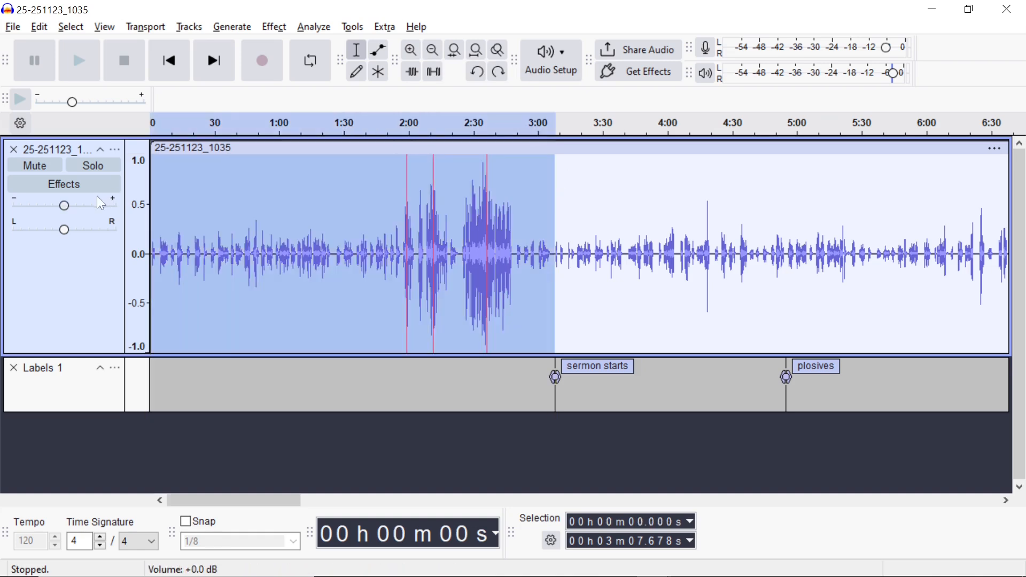
pyautogui.press('Delete')
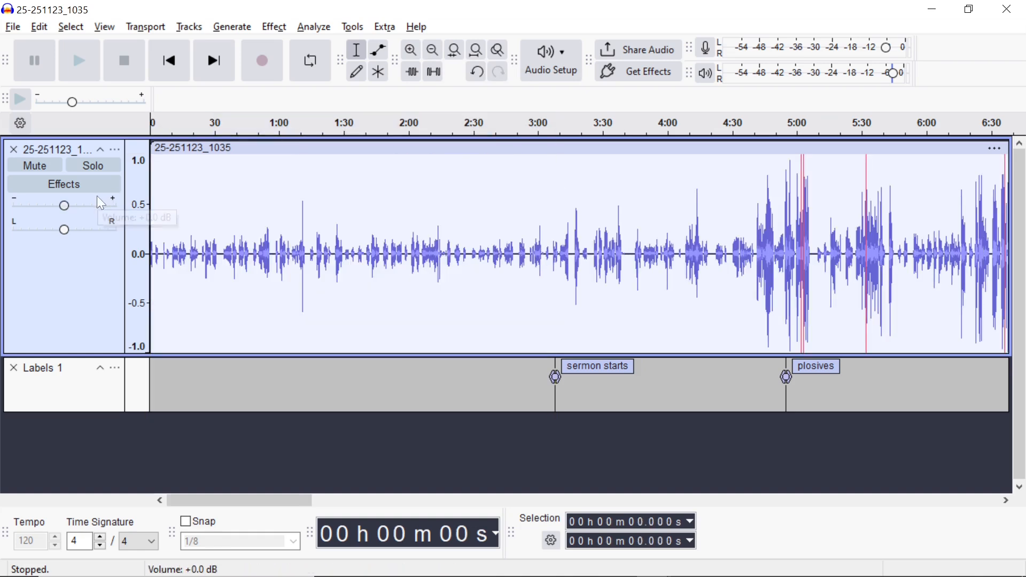
# Examine the start of the trimmed track and the track alignment options for starting at zero
pyautogui.click(411, 50)
pyautogui.click(411, 49)
pyautogui.click(411, 49)
pyautogui.click(411, 50)
pyautogui.click(411, 50)
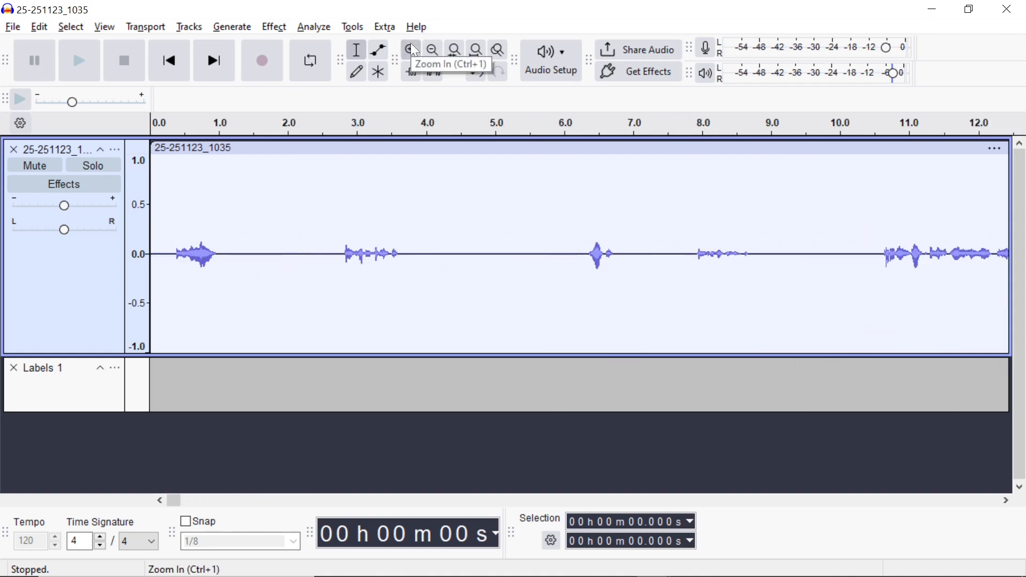
pyautogui.click(411, 47)
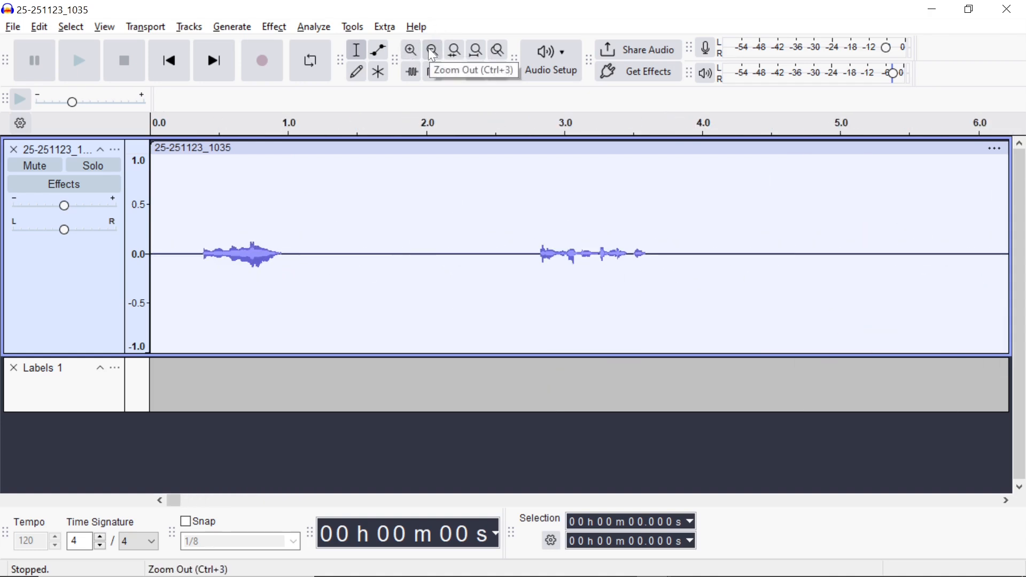
pyautogui.click(43, 31)
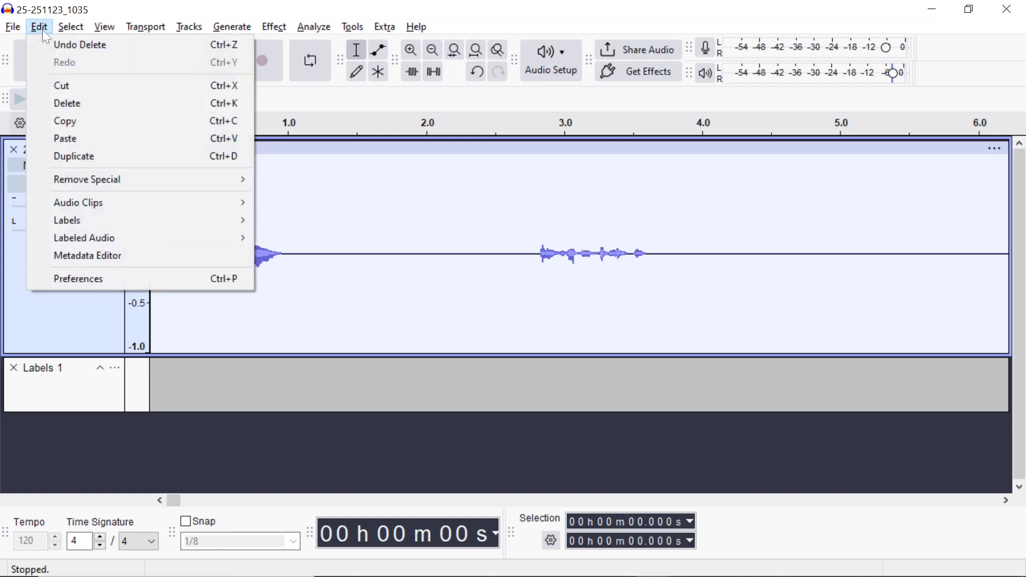
pyautogui.moveTo(136, 200)
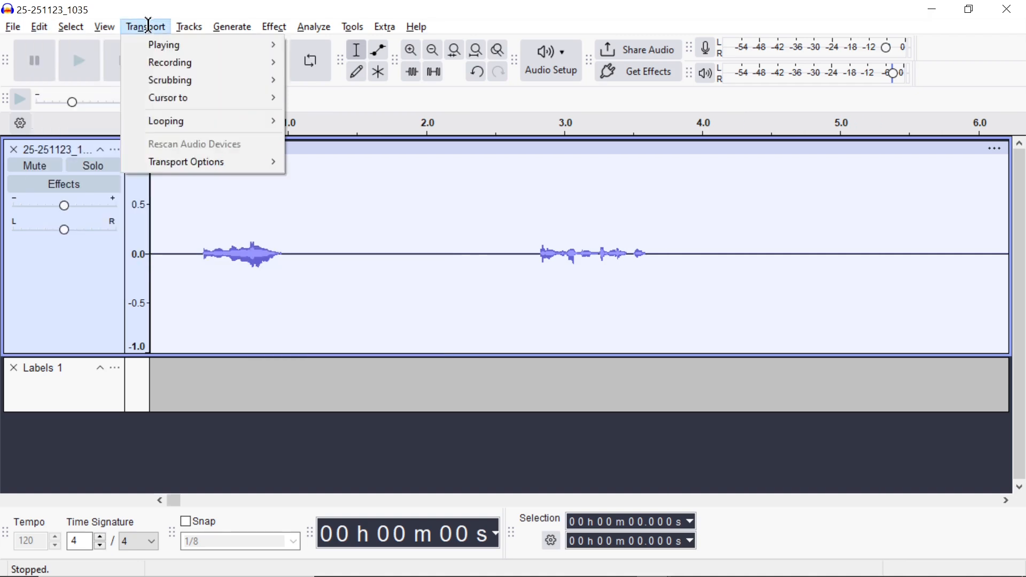
pyautogui.moveTo(179, 25)
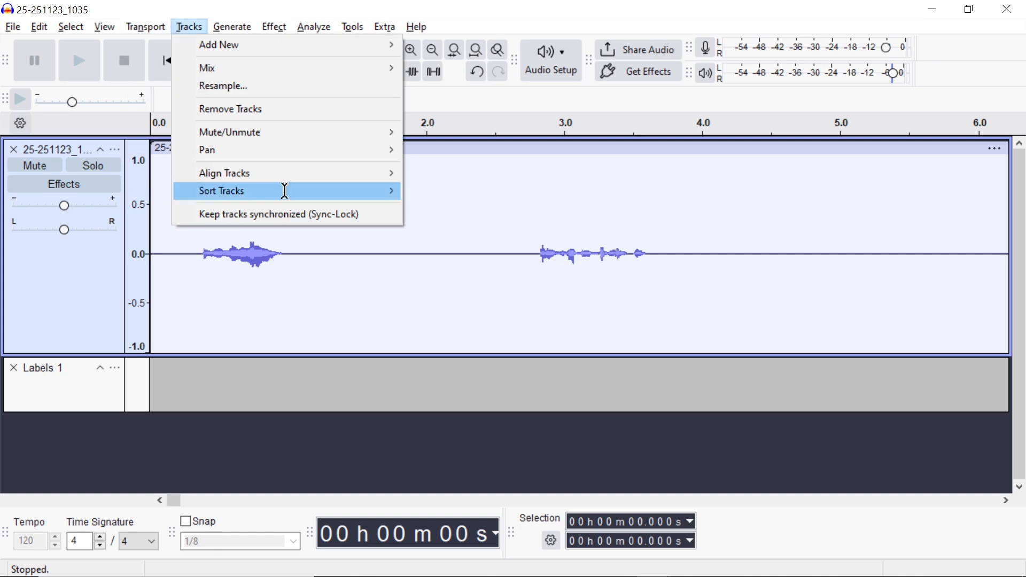
pyautogui.moveTo(309, 177)
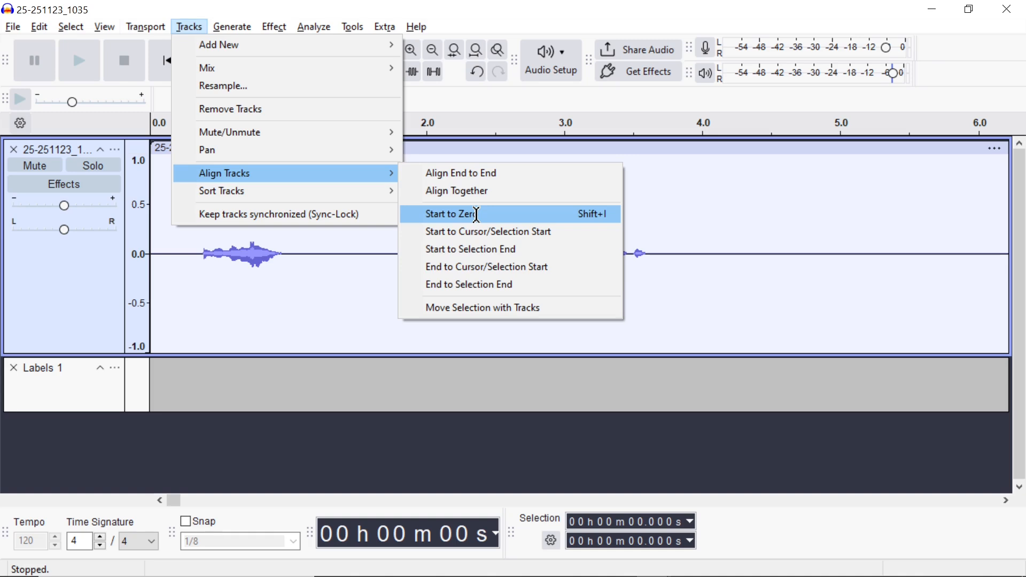
pyautogui.click(366, 323)
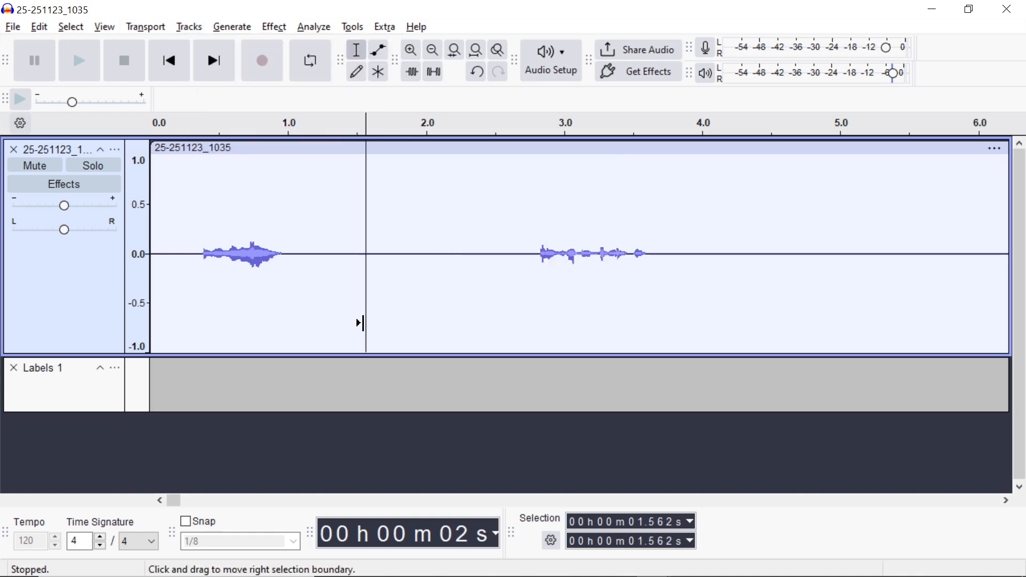
# Undo the deletion of the audio before the "sermon starts" label
pyautogui.doubleClick(368, 323)
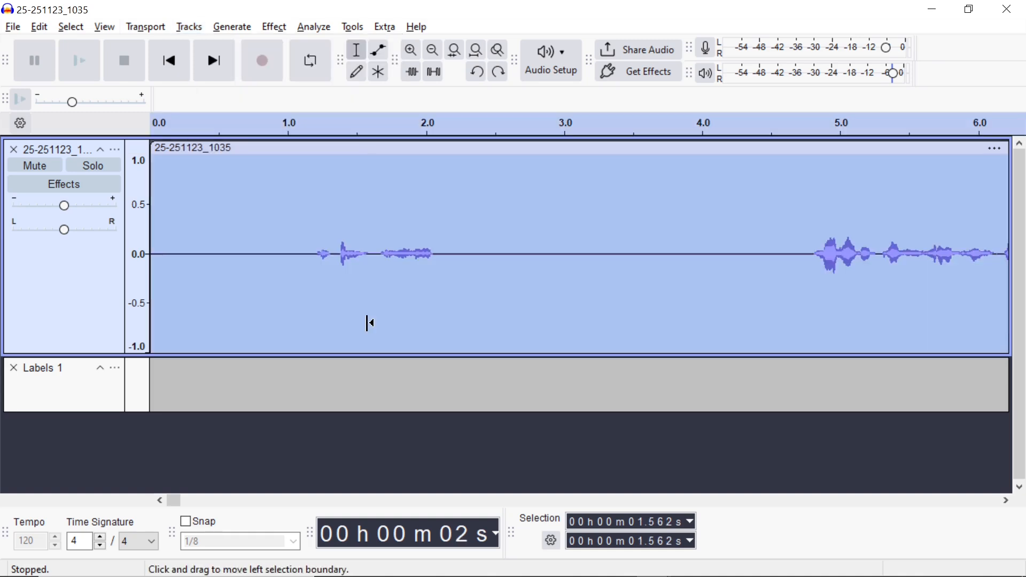
pyautogui.press('End')
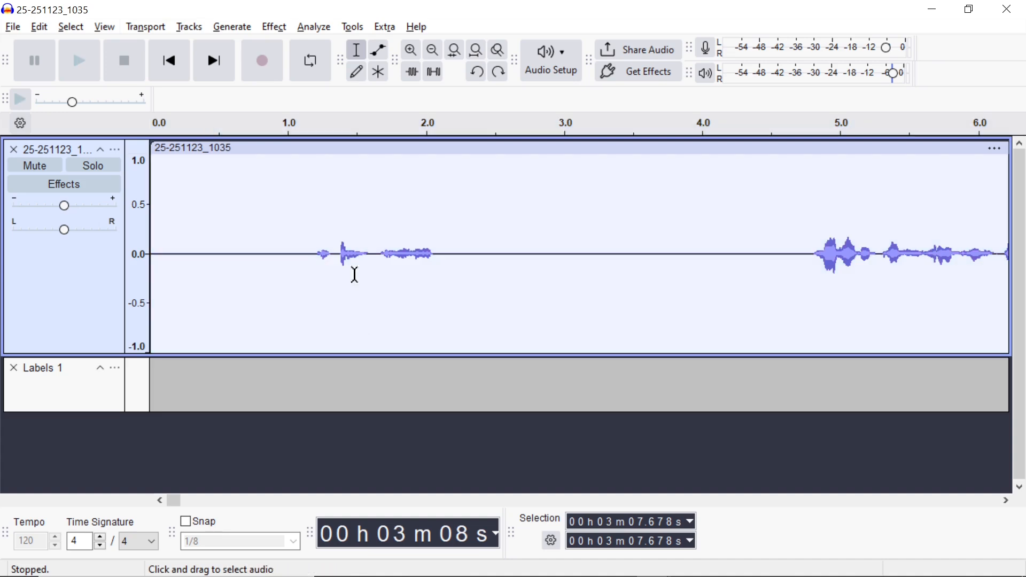
# Split the audio clip at the "sermon starts" label
pyautogui.moveTo(176, 500); pyautogui.dragTo(239, 502)
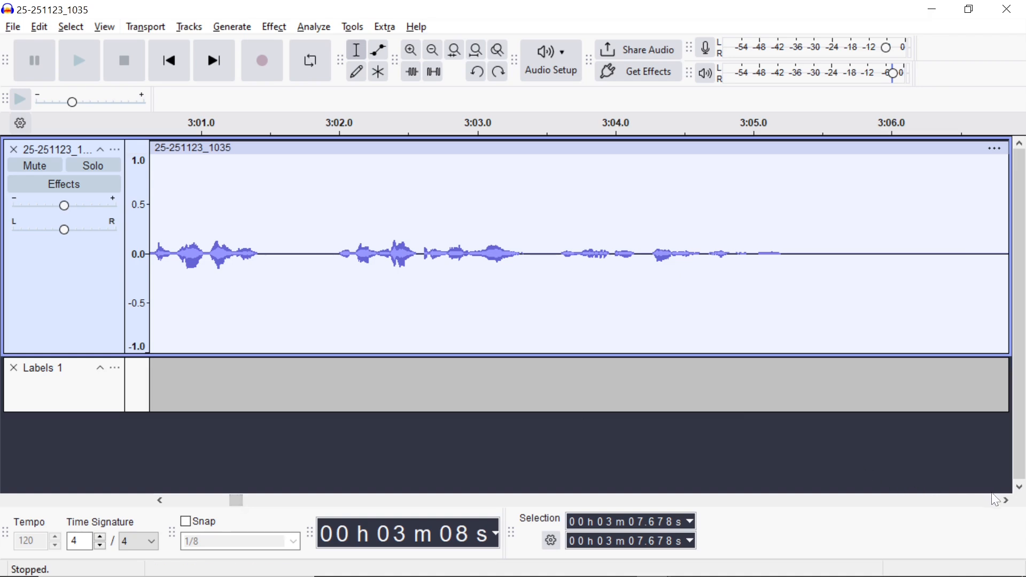
pyautogui.click(1007, 502)
pyautogui.click(1007, 502)
pyautogui.click(1007, 501)
pyautogui.click(1007, 501)
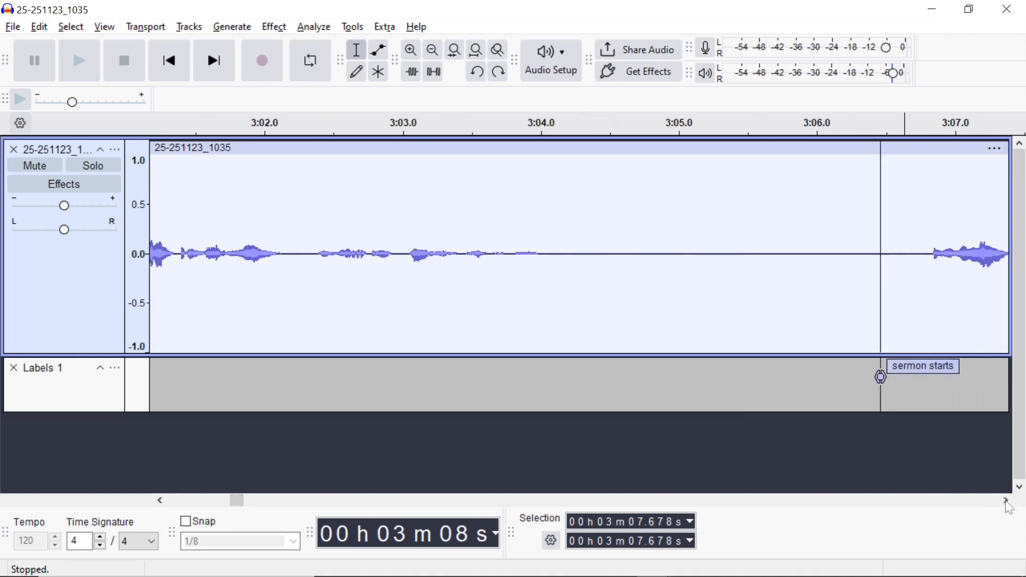
pyautogui.click(1006, 501)
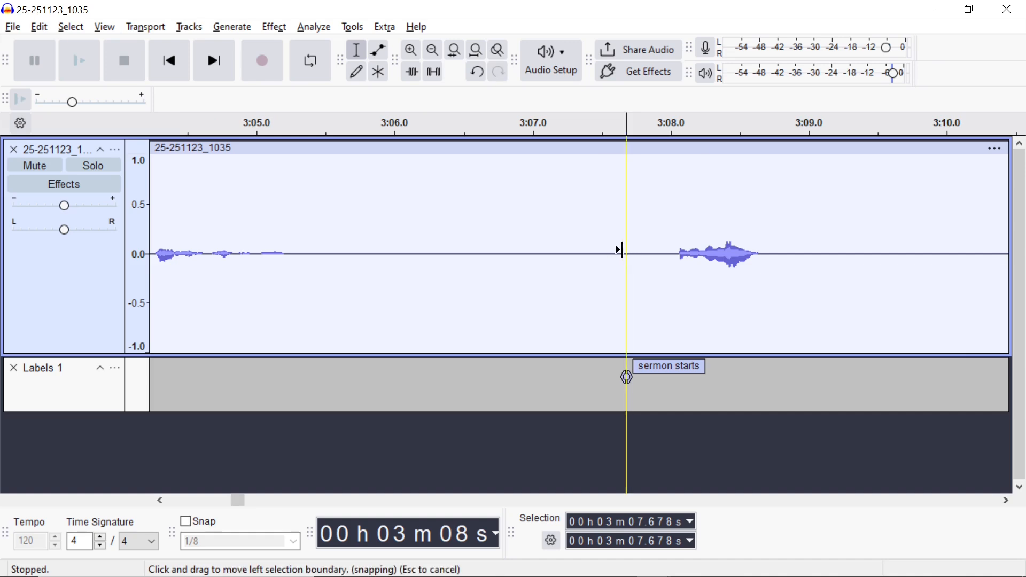
pyautogui.hotkey('ctrl', 'i')
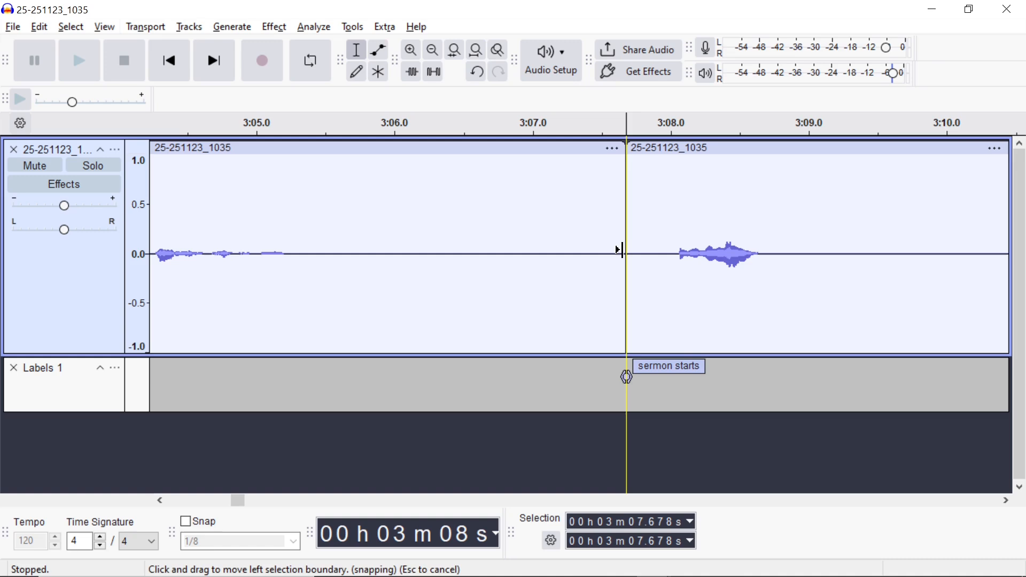
# Delete the clip before the "sermon starts" label and align the start of the remaining clip to time zero
pyautogui.click(558, 148)
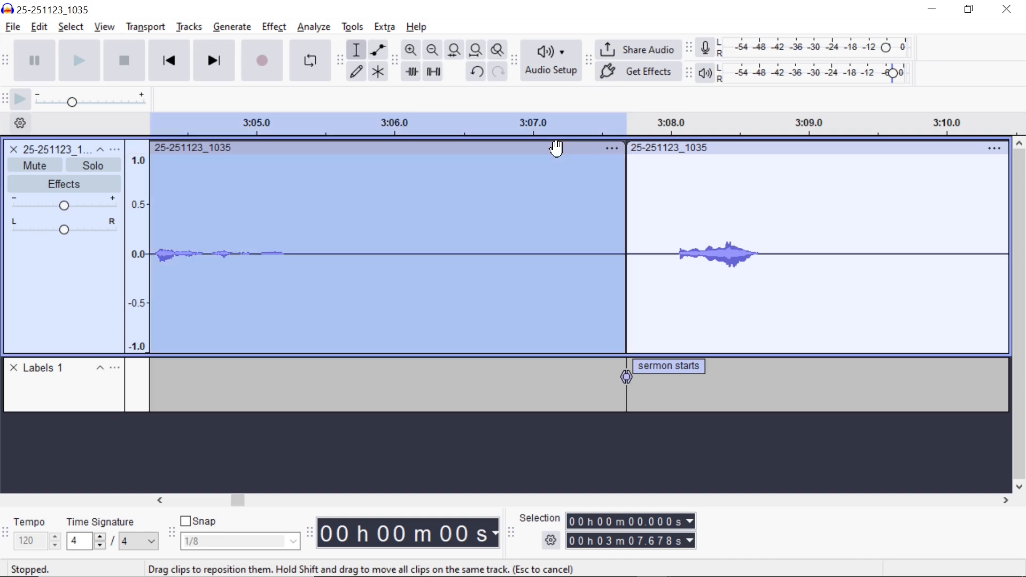
pyautogui.press('Delete')
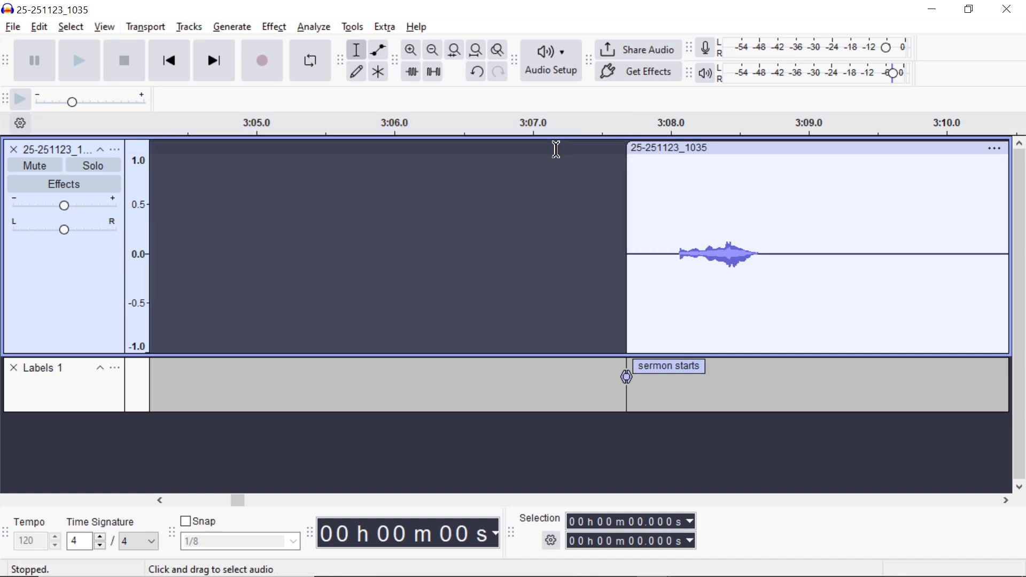
pyautogui.click(705, 145)
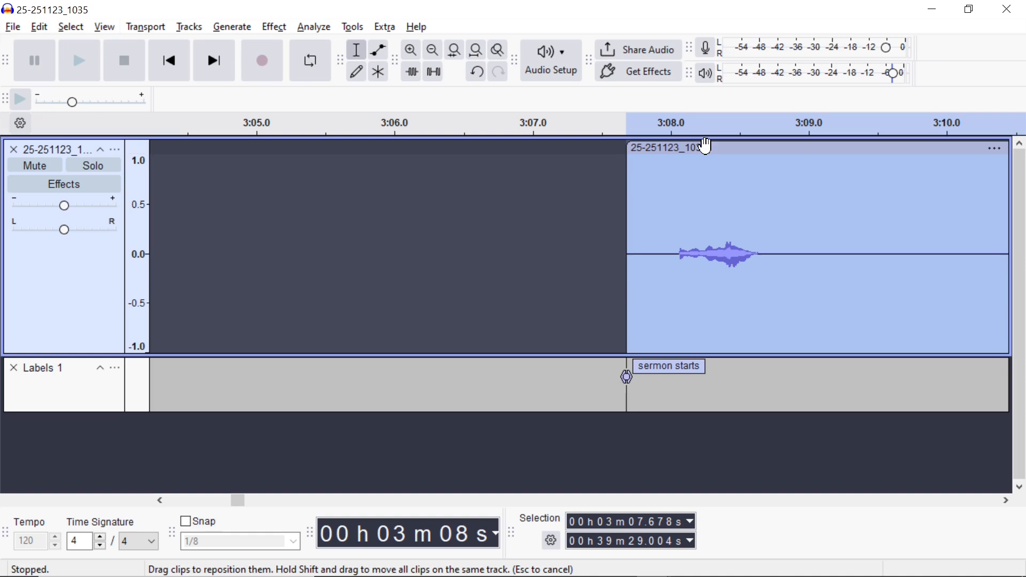
pyautogui.hotkey('ctrl', 'z')
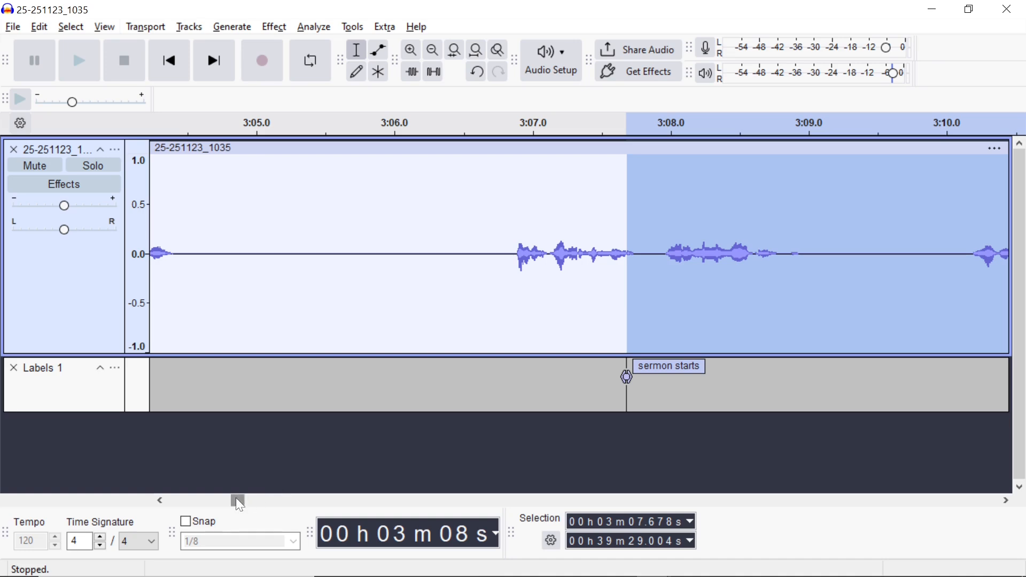
pyautogui.moveTo(238, 502); pyautogui.dragTo(163, 513)
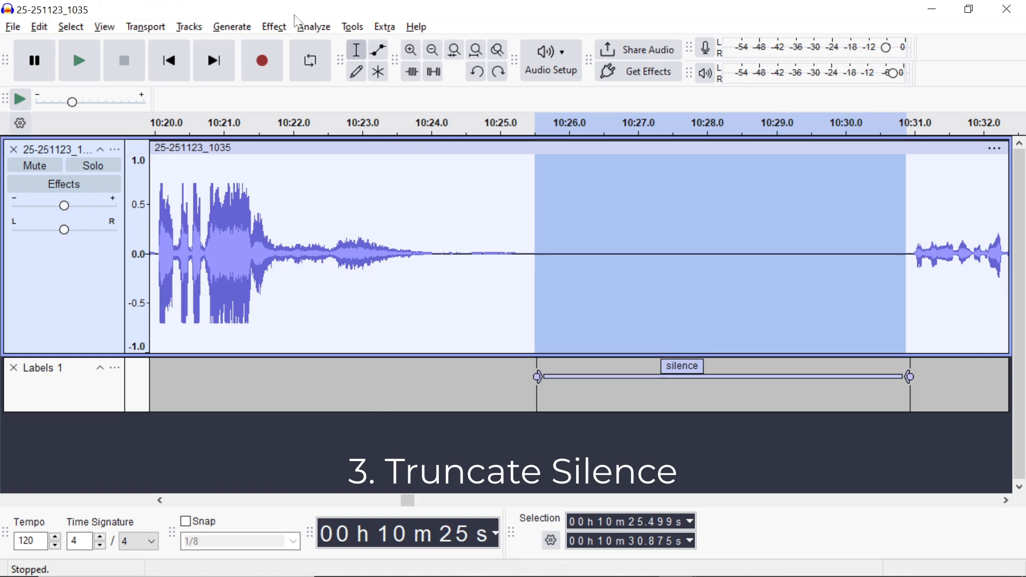
pyautogui.click(274, 27)
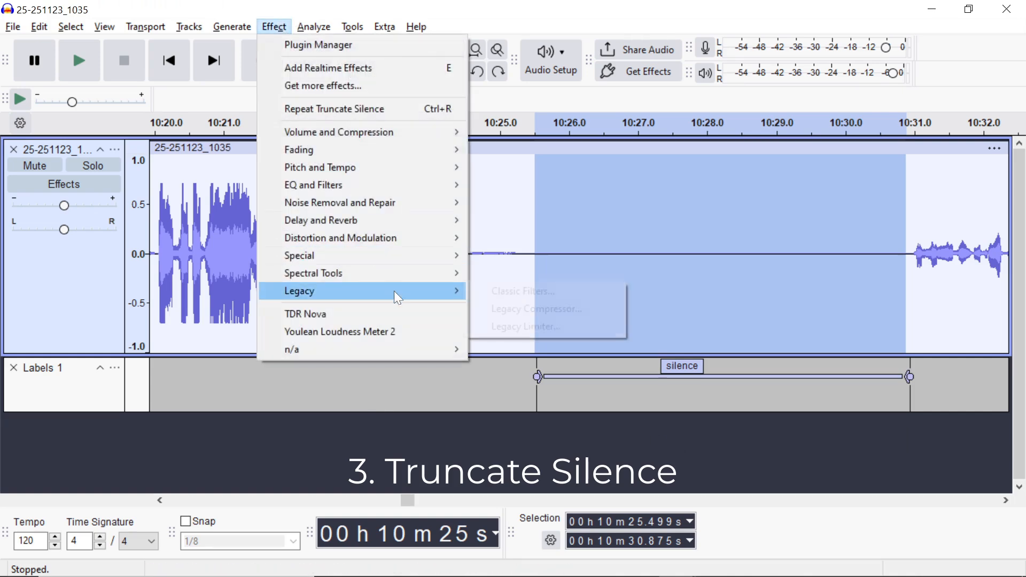
pyautogui.moveTo(419, 262)
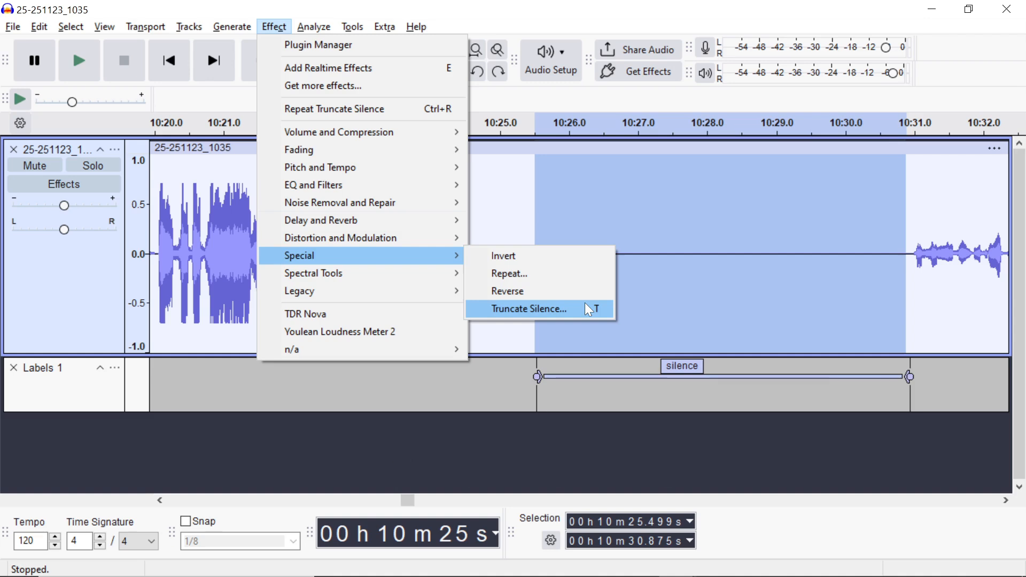
pyautogui.click(749, 102)
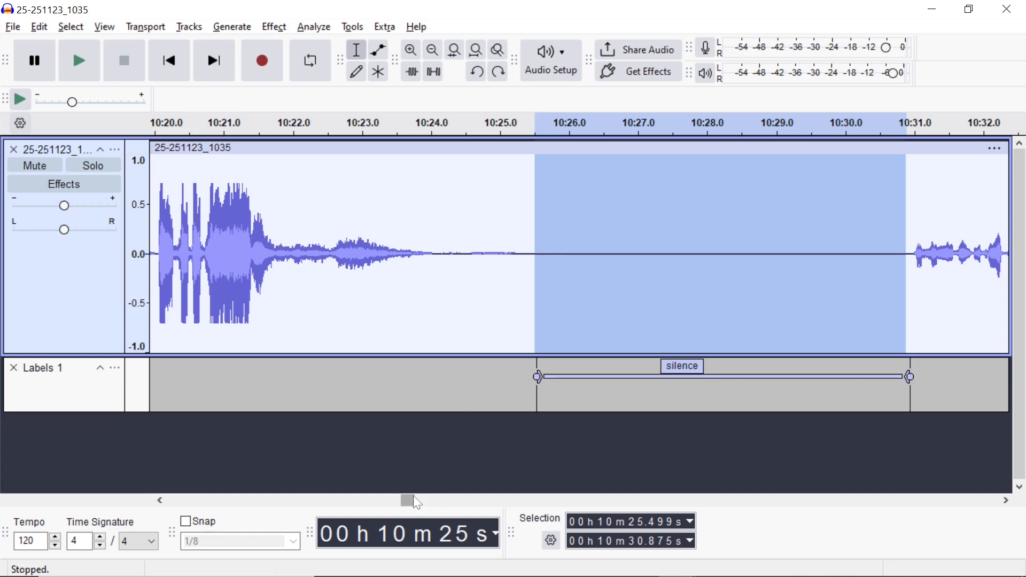
# Measure the levels of the selected audio at the "silence" label with the ACX Check
pyautogui.moveTo(414, 503); pyautogui.dragTo(410, 501)
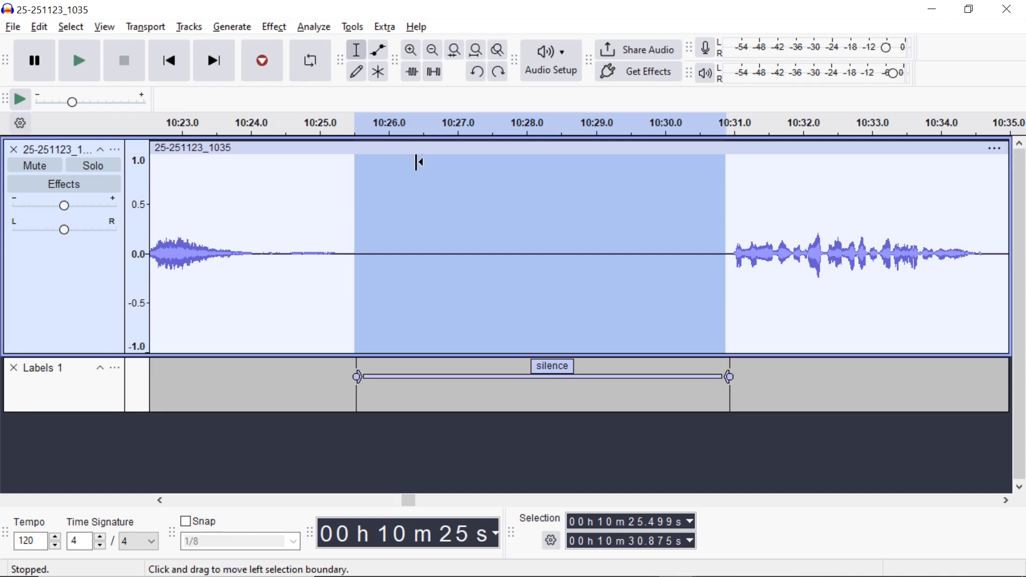
pyautogui.hotkey('ctrl', 'shift', 'a')
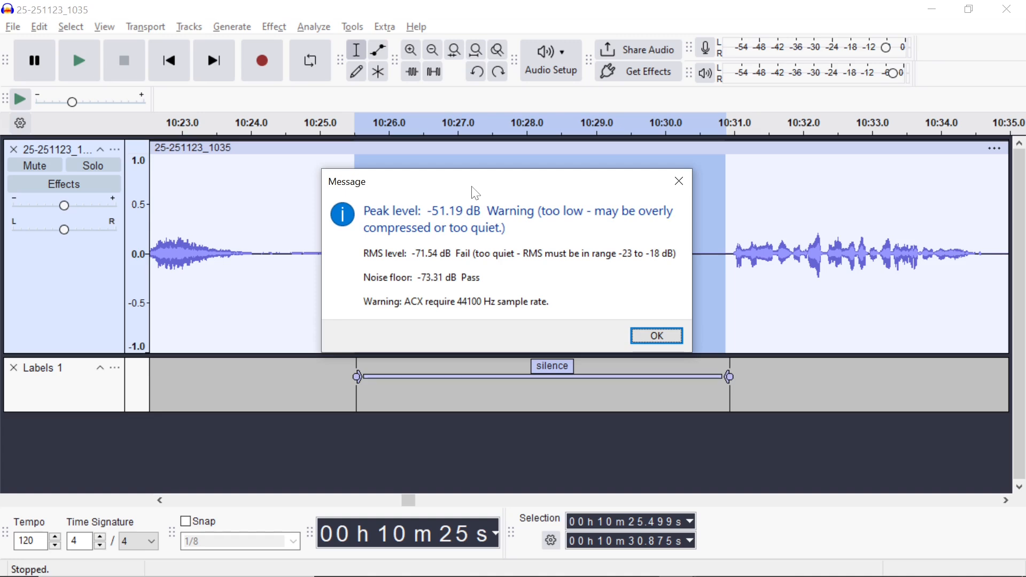
pyautogui.click(678, 182)
# Open the Truncate Silence effect for the selected silence and set its detection threshold to -51 dB
pyautogui.hotkey('ctrl', 'shift', 't')
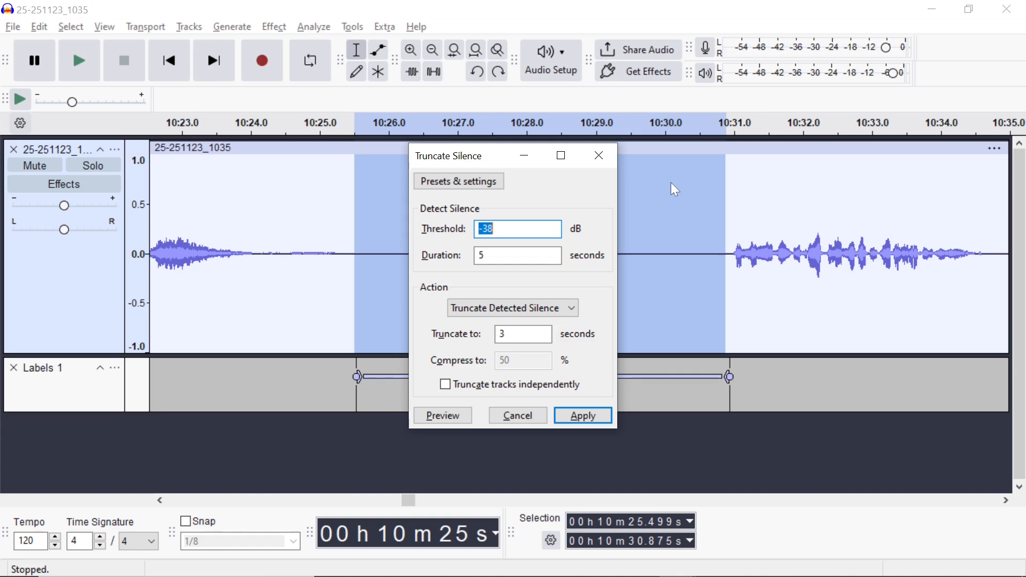
pyautogui.click(515, 229)
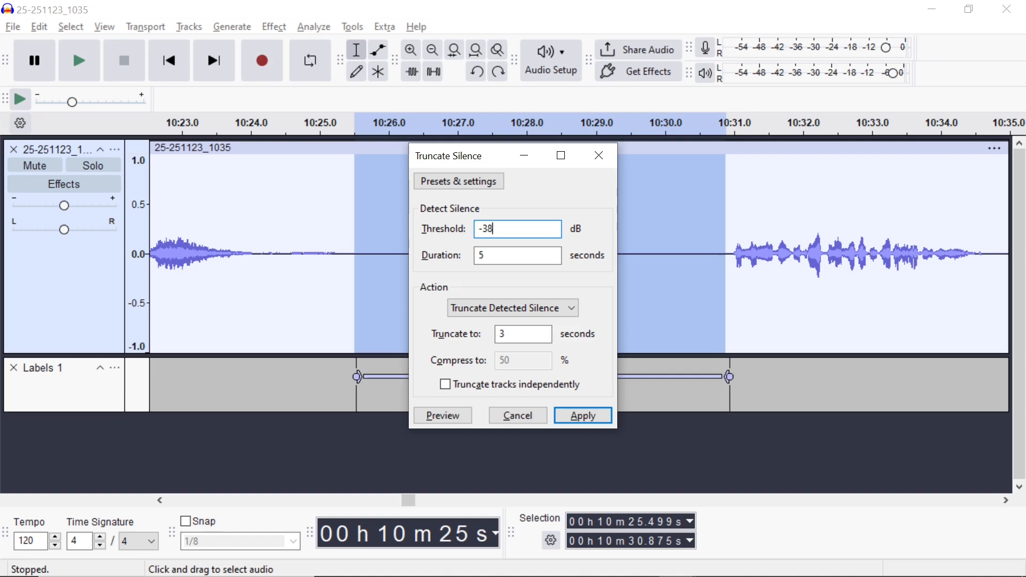
pyautogui.press('BackSpace')
pyautogui.press('BackSpace')
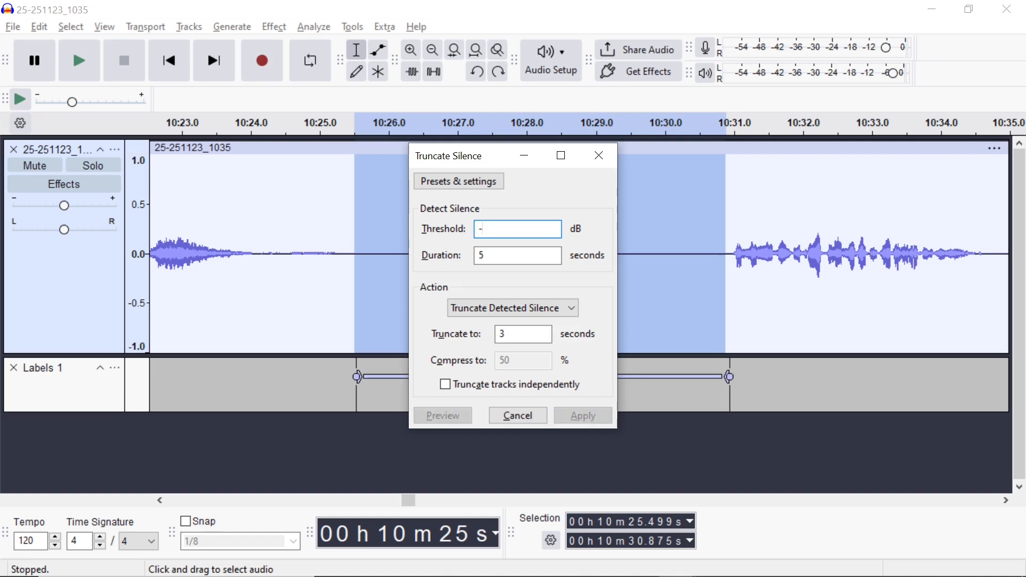
pyautogui.write('551')
pyautogui.press('BackSpace')
pyautogui.press('BackSpace')
pyautogui.write('1')
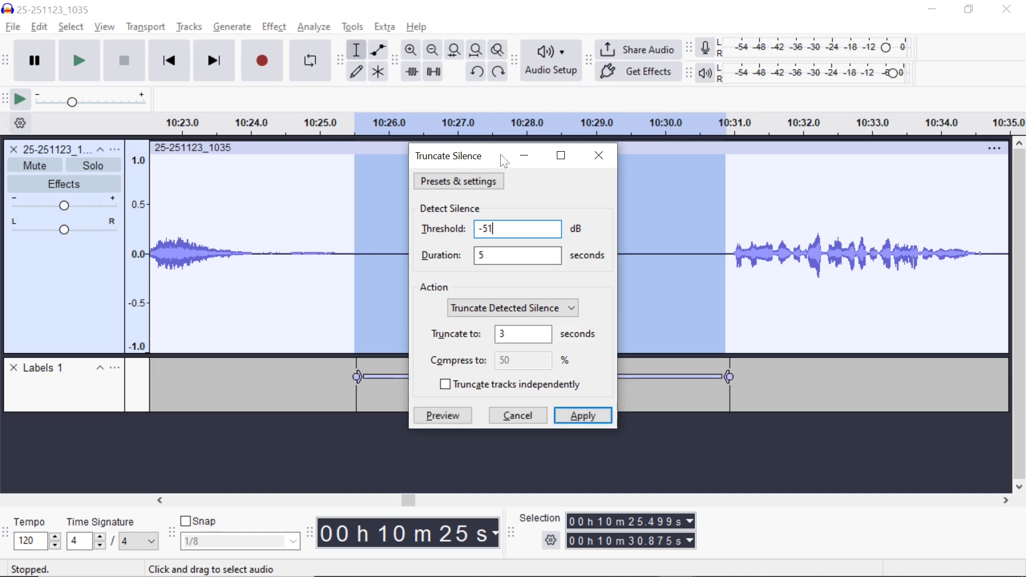
pyautogui.moveTo(504, 159); pyautogui.dragTo(511, 229)
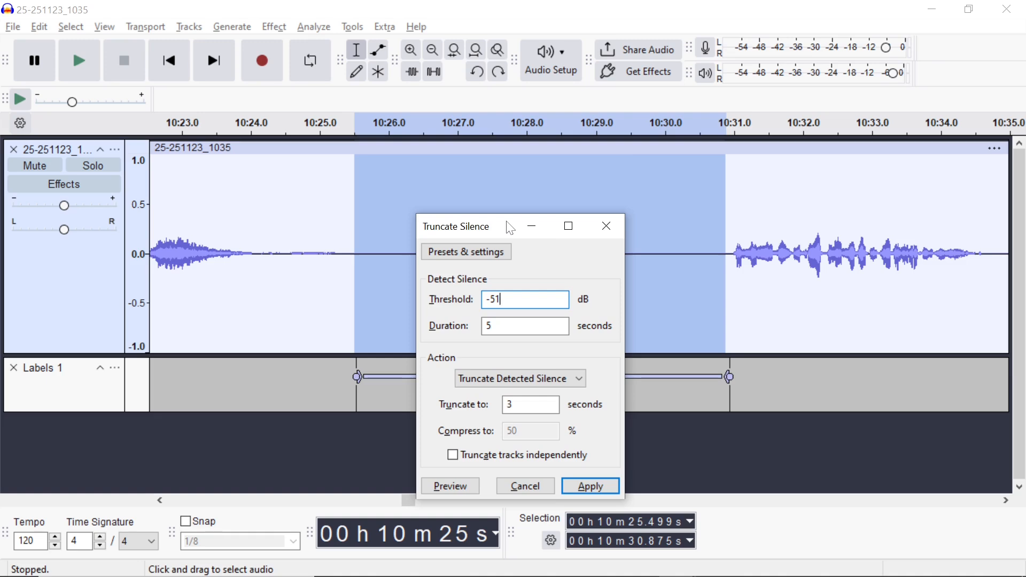
pyautogui.moveTo(510, 229); pyautogui.dragTo(509, 247)
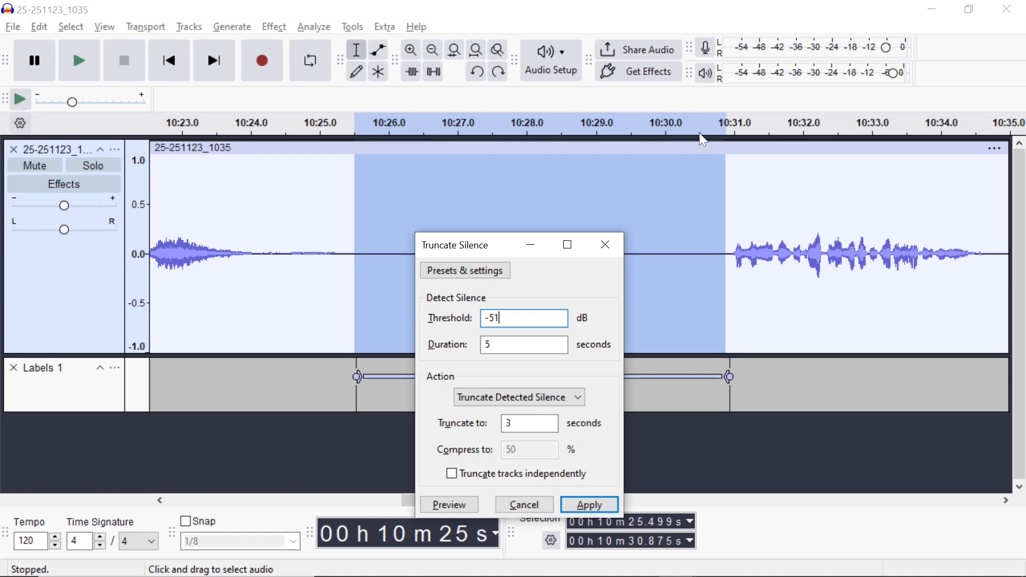
# Apply Truncate Silence to the selected silence with a 5-second minimum duration, truncating it to 3 seconds
pyautogui.moveTo(497, 250); pyautogui.dragTo(502, 121)
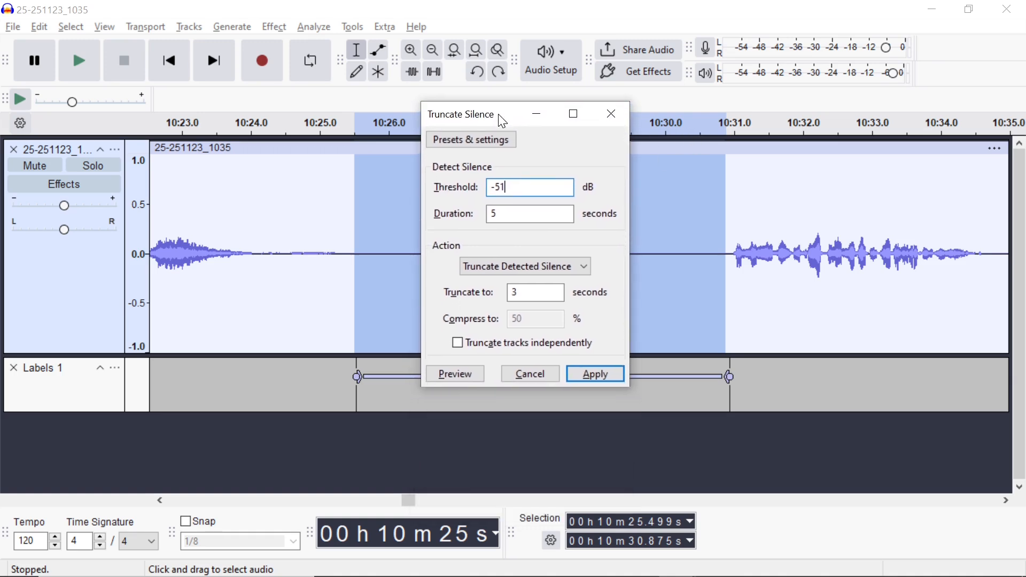
pyautogui.click(508, 215)
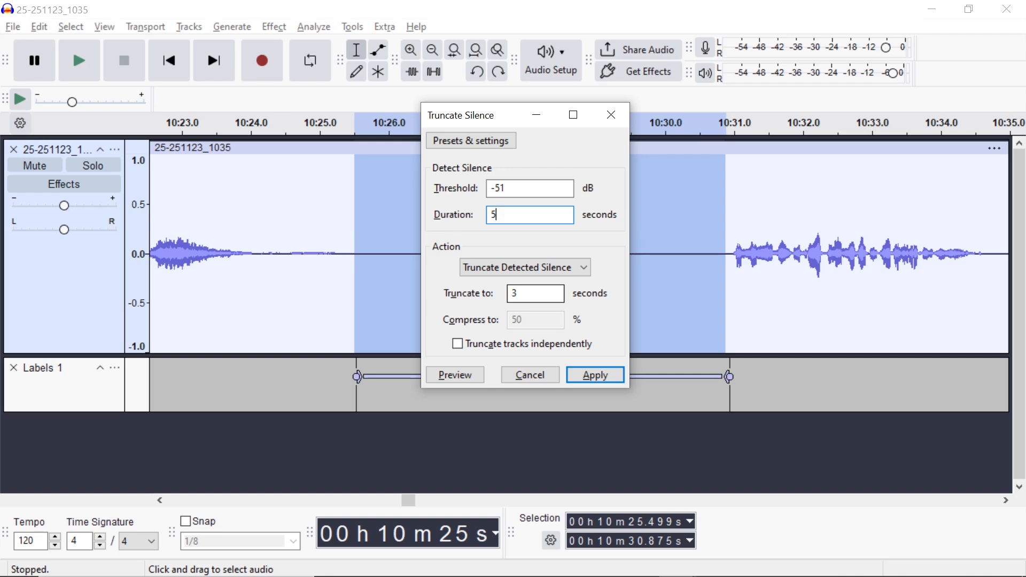
pyautogui.click(528, 293)
pyautogui.click(598, 375)
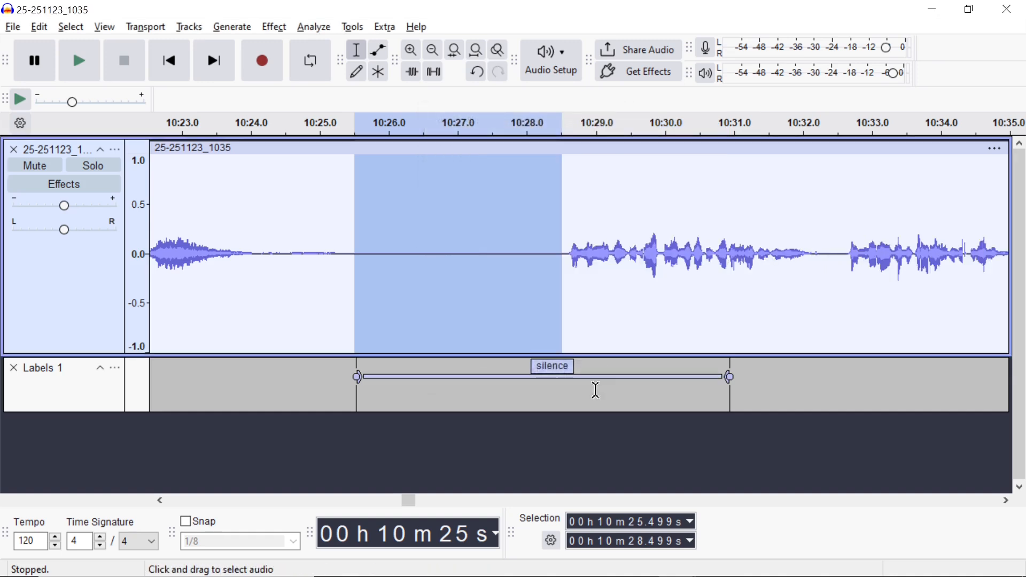
pyautogui.click(597, 390)
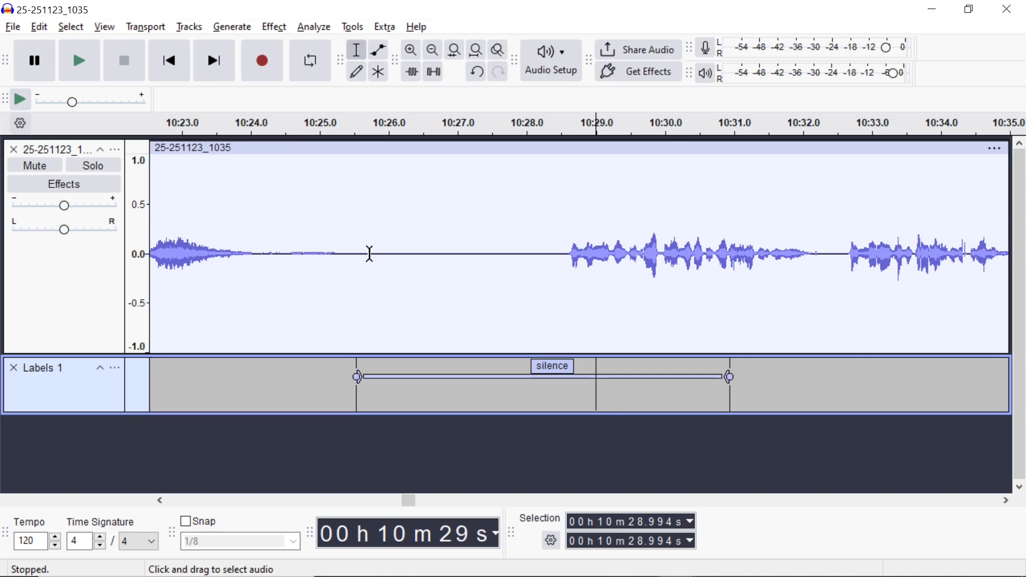
pyautogui.click(421, 145)
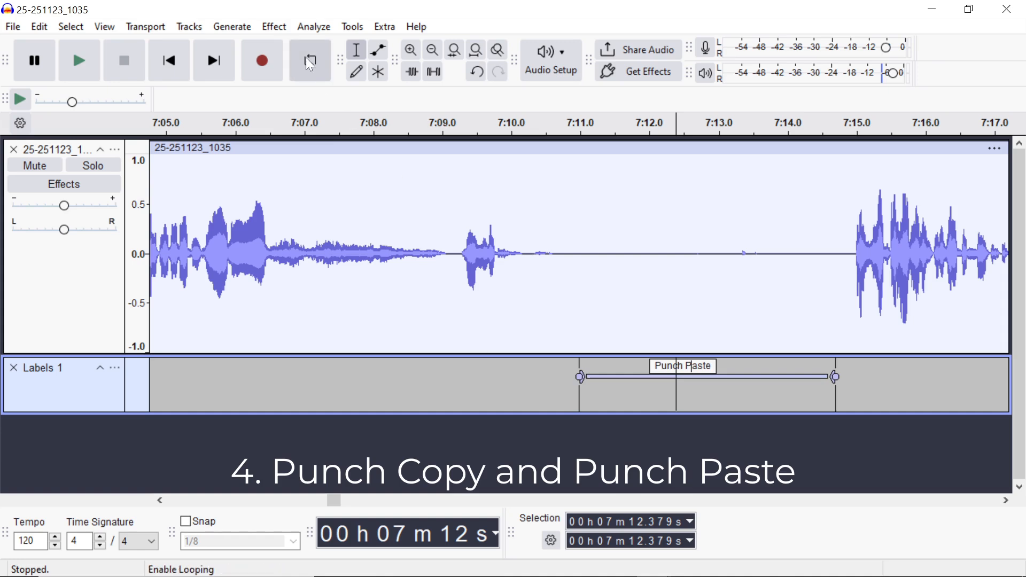
pyautogui.click(274, 27)
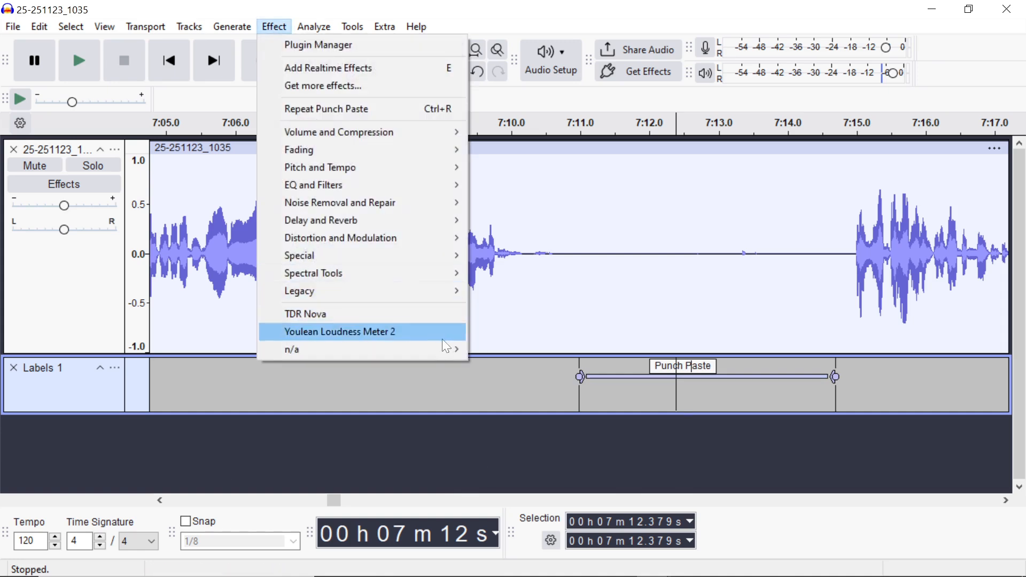
pyautogui.moveTo(453, 349)
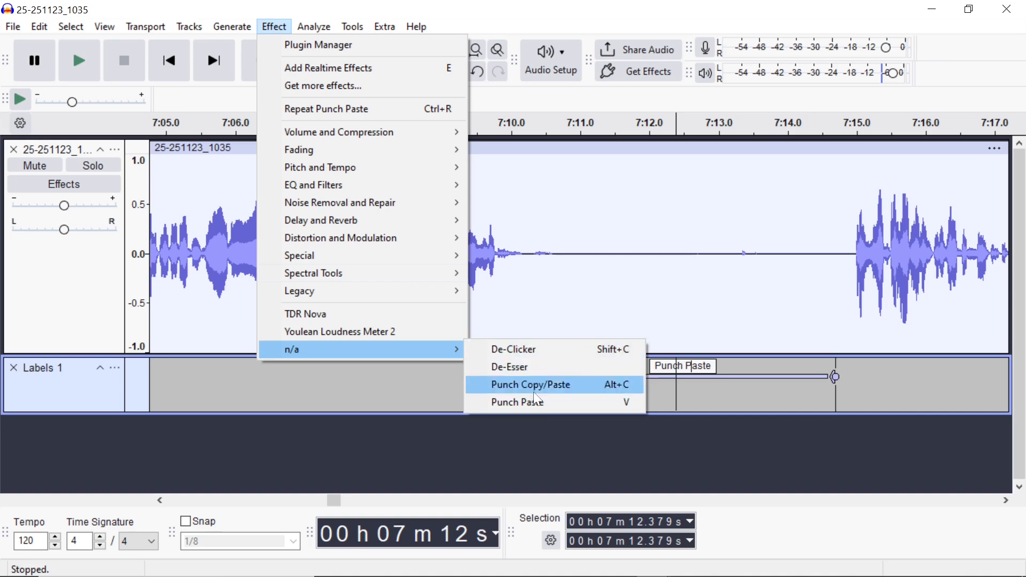
pyautogui.click(599, 452)
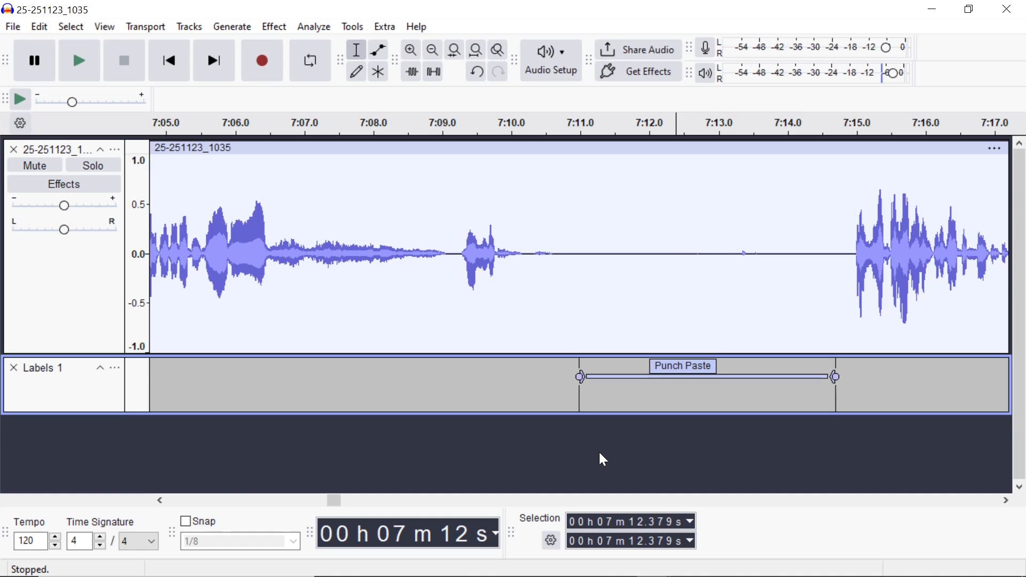
# Select the audio region at the "Punch Paste" label and play it back to hear the noise
pyautogui.click(664, 380)
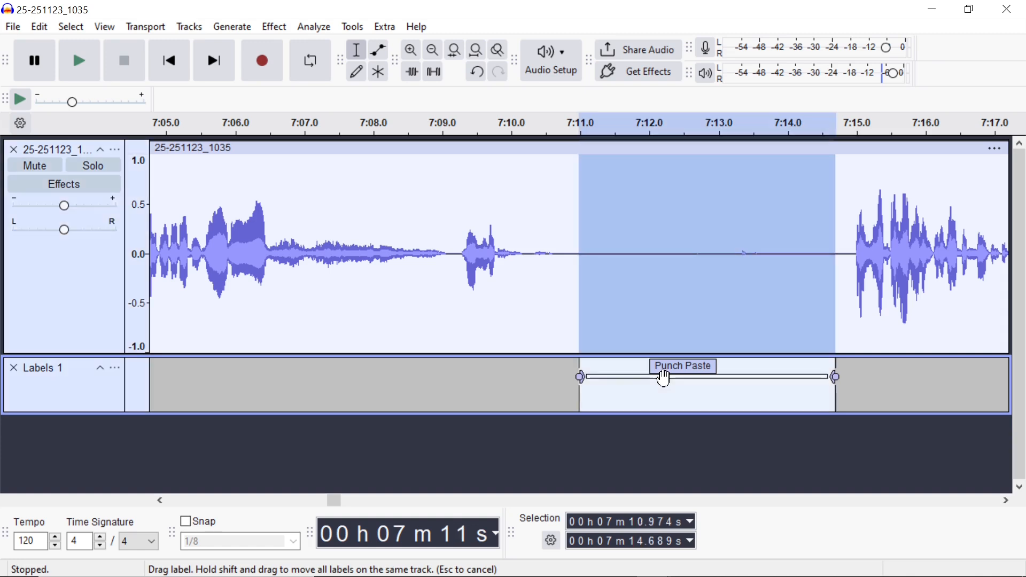
pyautogui.press('space')
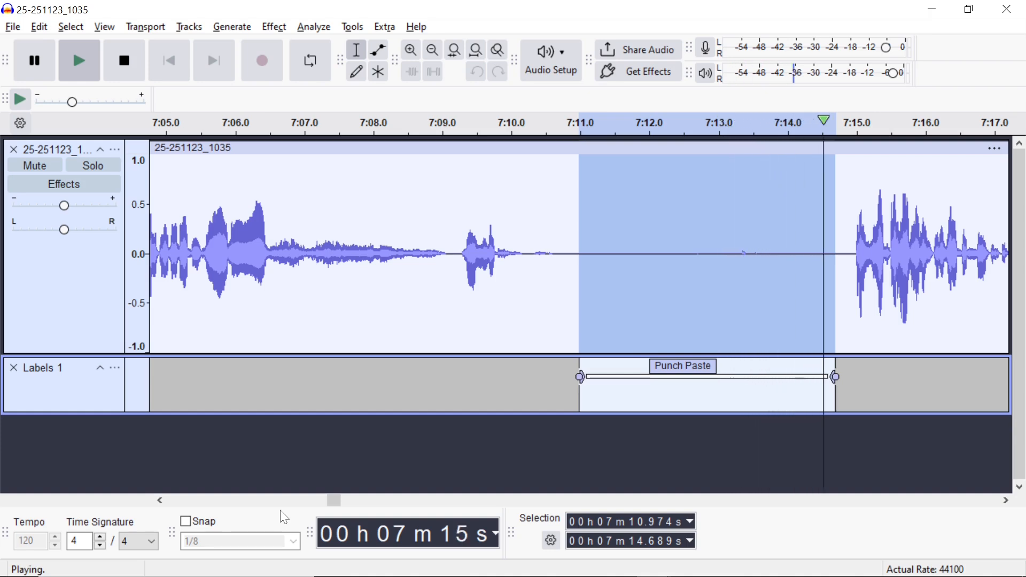
pyautogui.press('space')
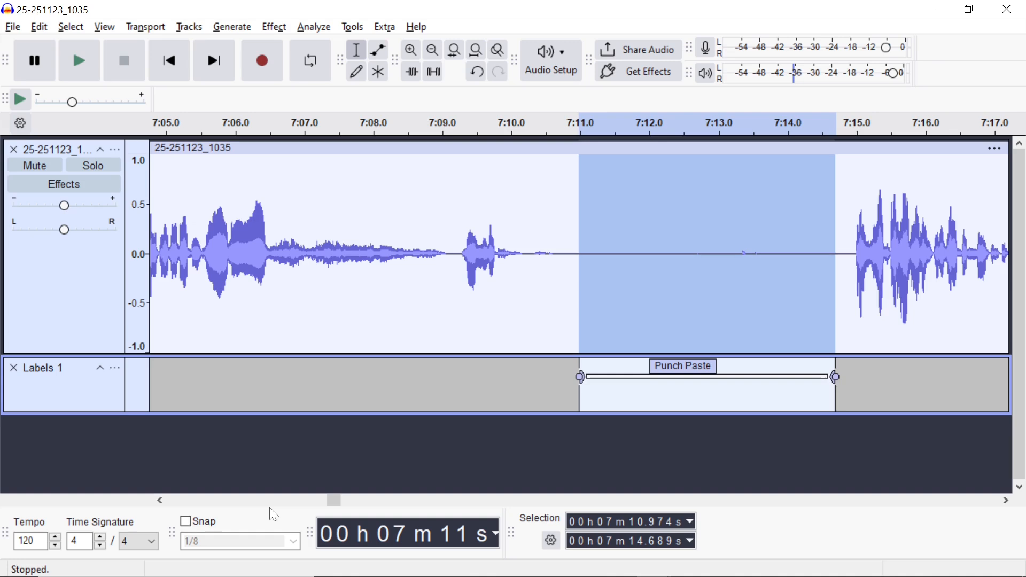
# Copy the silent audio region at the "Punch Copy" label with the Punch Copy/Paste effect
pyautogui.hotkey('alt', 'Right')
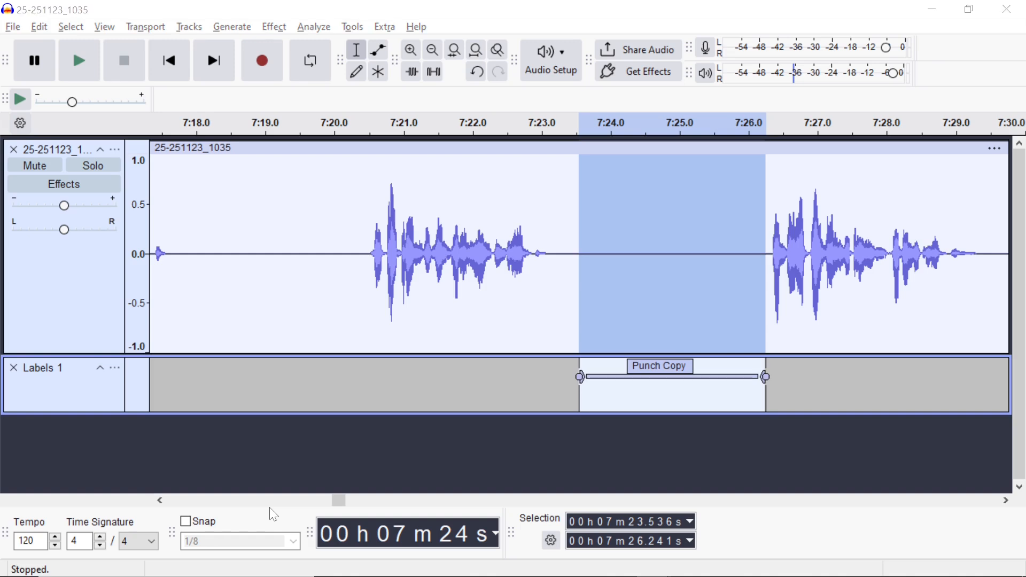
pyautogui.hotkey('alt', 'p')
pyautogui.press('Return')
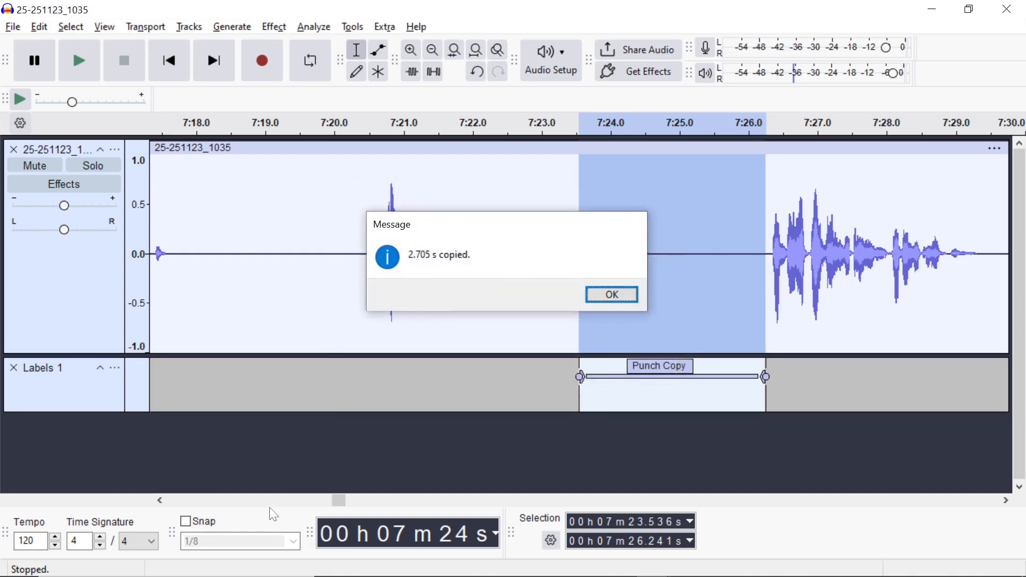
pyautogui.press('Return')
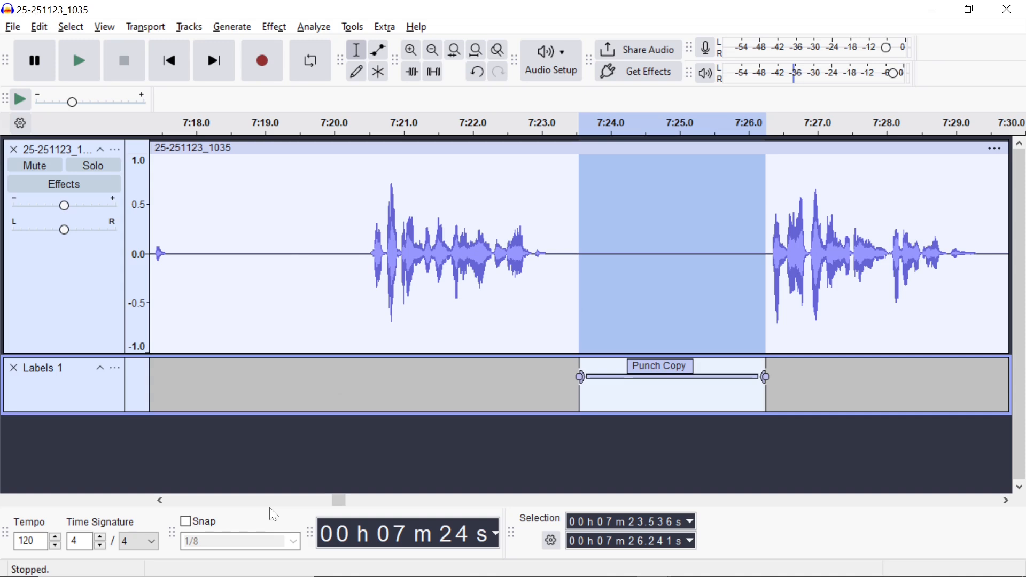
# Punch-paste the copied silence over the region at the "Punch Paste" label and play back the repaired section
pyautogui.hotkey('alt', 'Left')
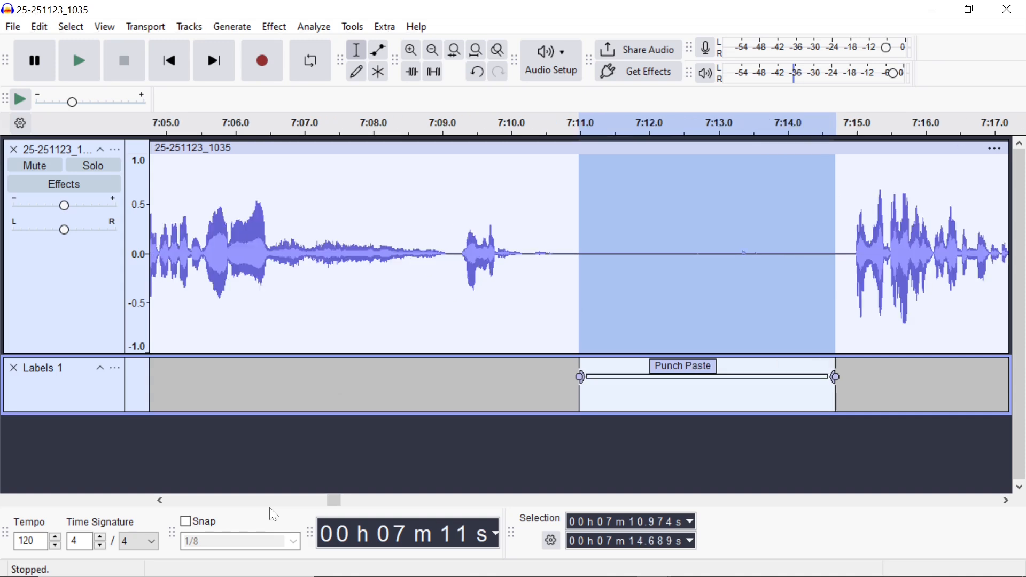
pyautogui.hotkey('ctrl', 'r')
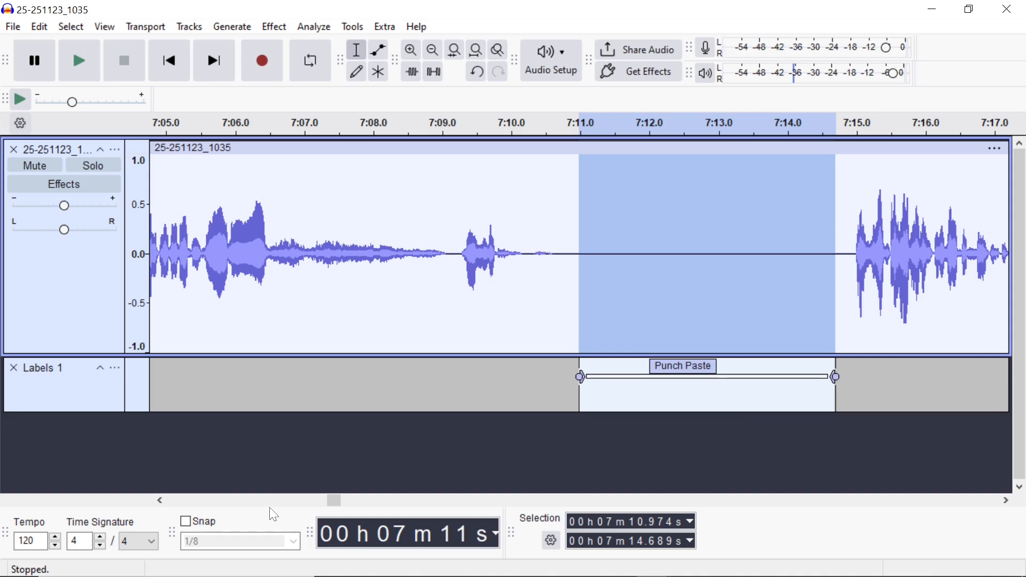
pyautogui.press('space')
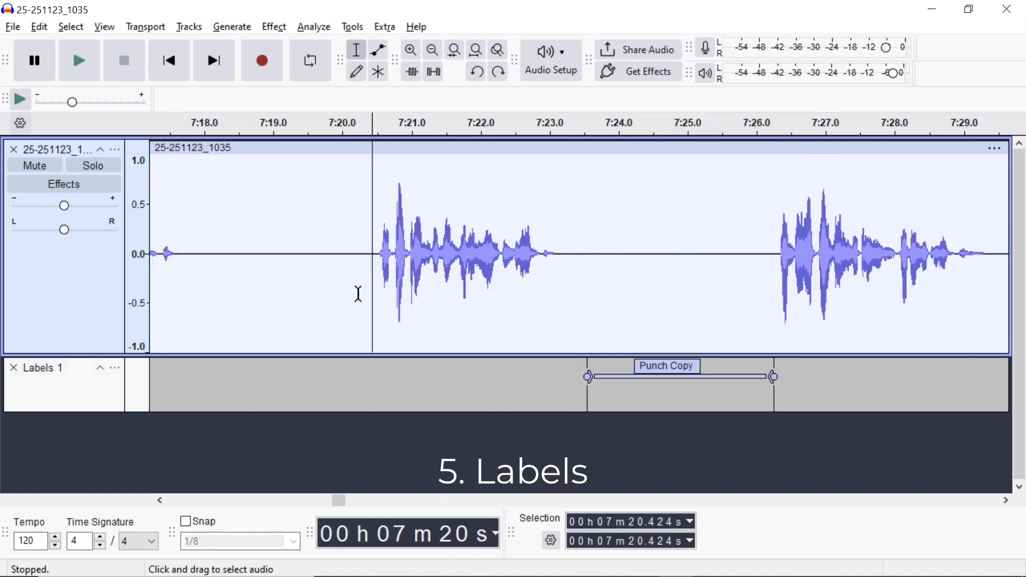
pyautogui.click(42, 26)
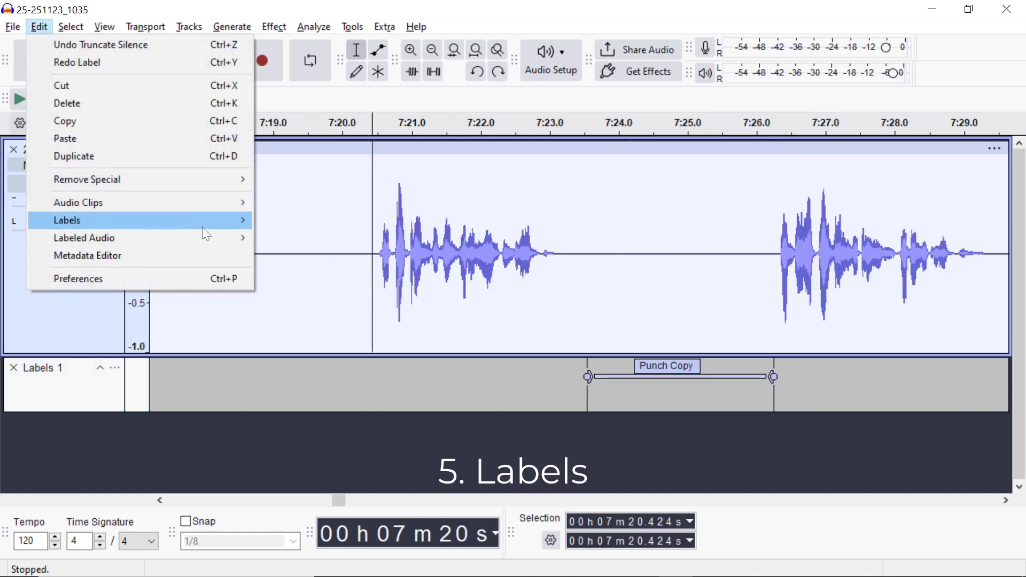
pyautogui.moveTo(203, 223)
pyautogui.click(307, 177)
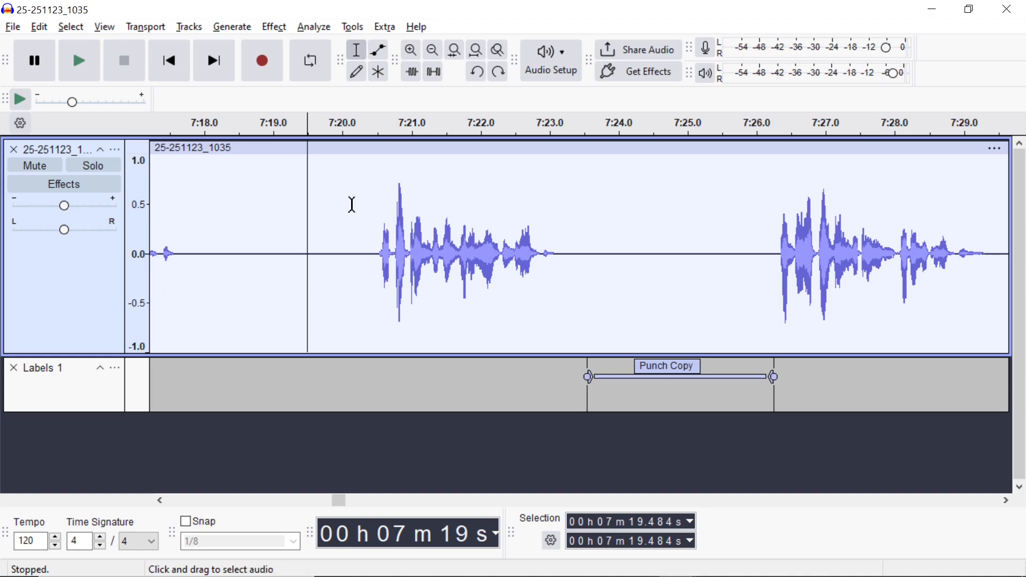
# Select the spoken phrase from about 7:20.1 to 7:23.3 and add a label reading "apply compressors" to it
pyautogui.moveTo(353, 203); pyautogui.dragTo(570, 287)
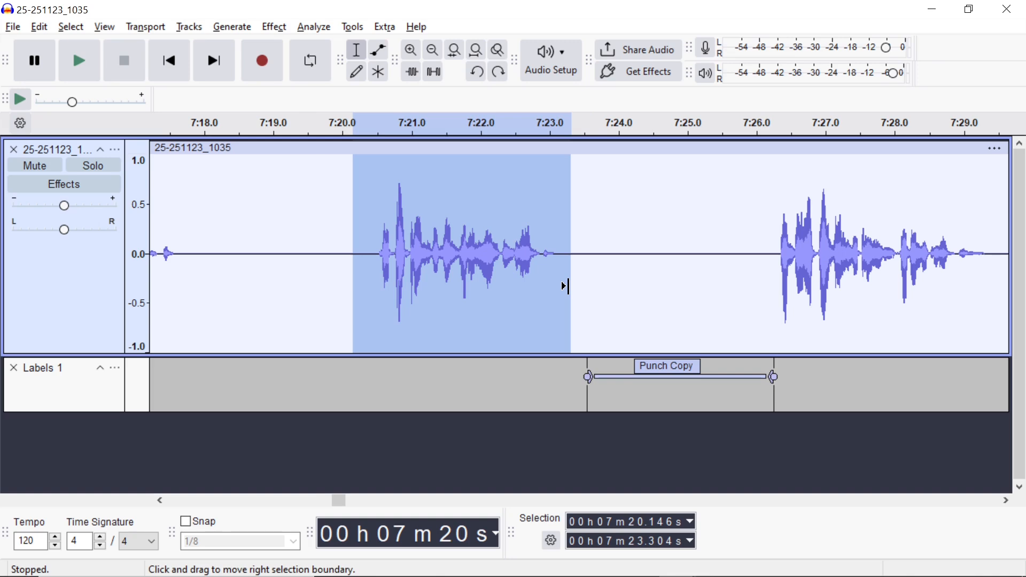
pyautogui.hotkey('ctrl', 'b')
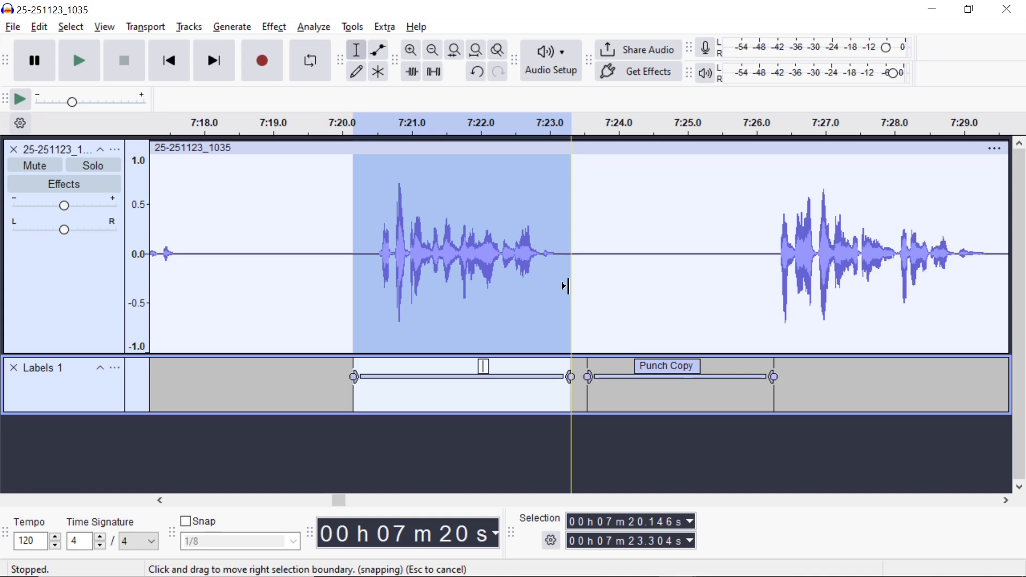
pyautogui.write('appluy')
pyautogui.press('BackSpace')
pyautogui.write('compres')
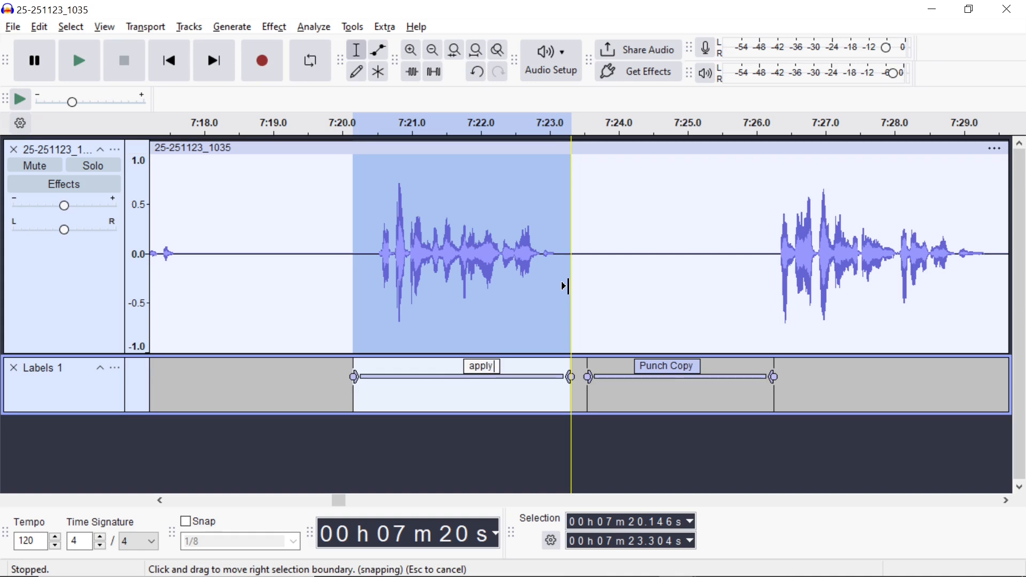
pyautogui.write('sor')
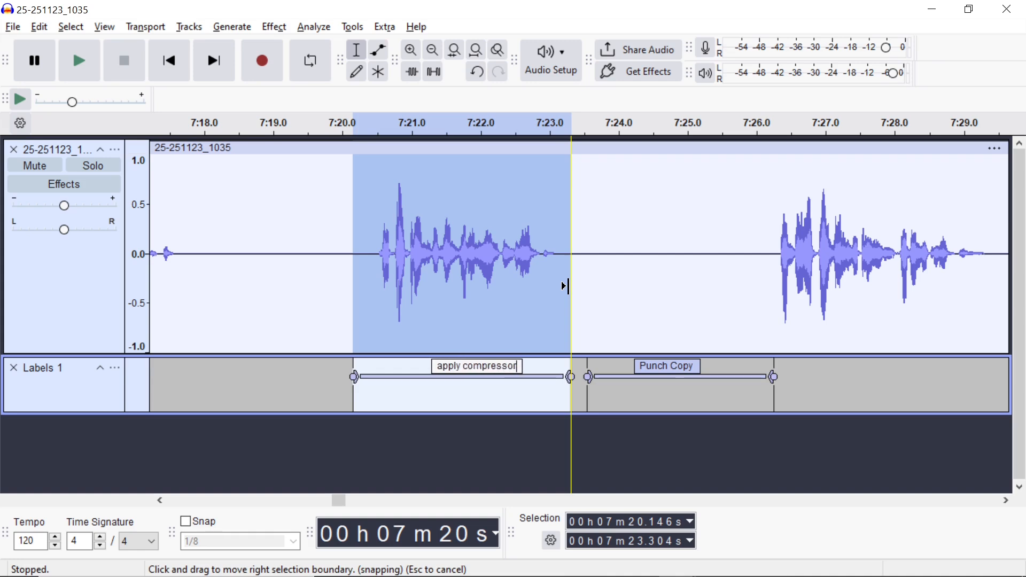
pyautogui.write('s')
pyautogui.press('Return')
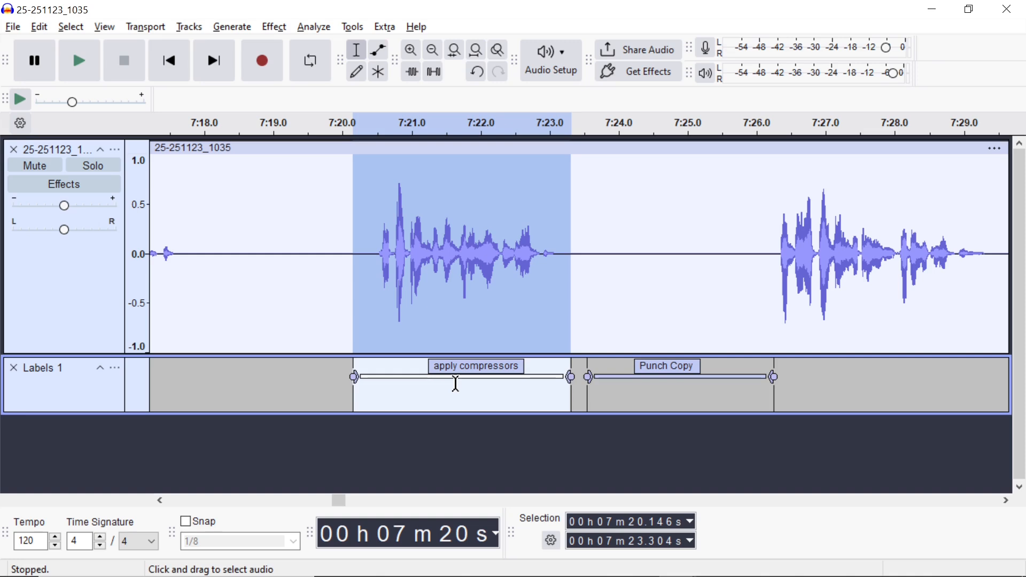
pyautogui.press('Tab')
pyautogui.press('Tab')
pyautogui.press('Tab')
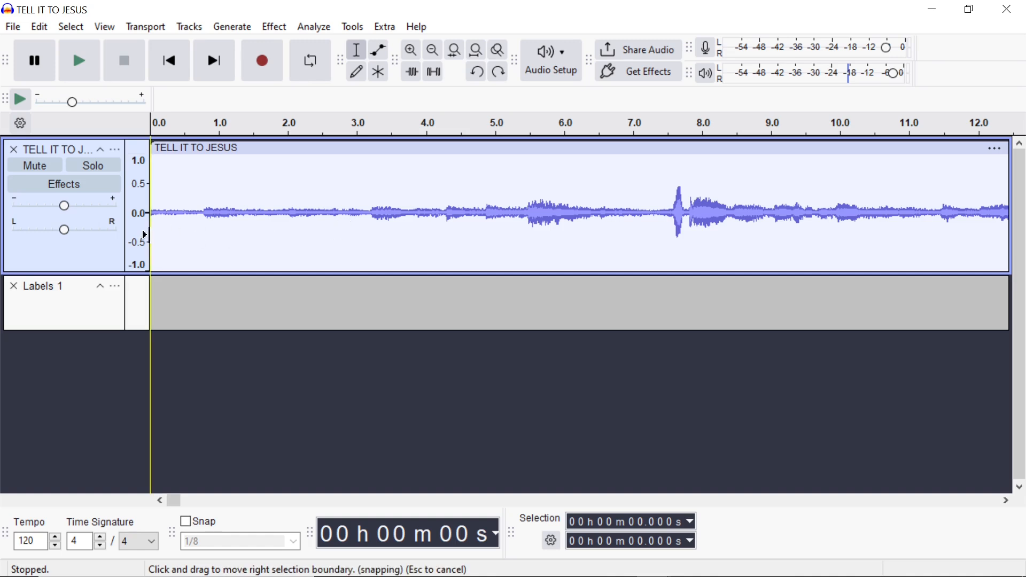
# Play the opening seconds of the TELL IT TO JESUS recording to hear how abruptly it starts
pyautogui.press('space')
pyautogui.press('space')
pyautogui.press('space')
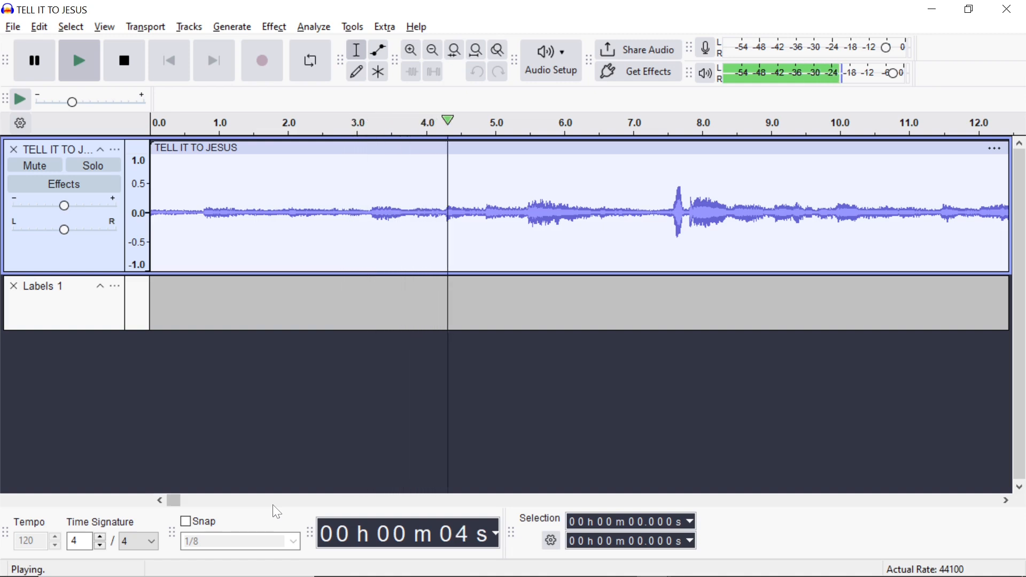
pyautogui.press('space')
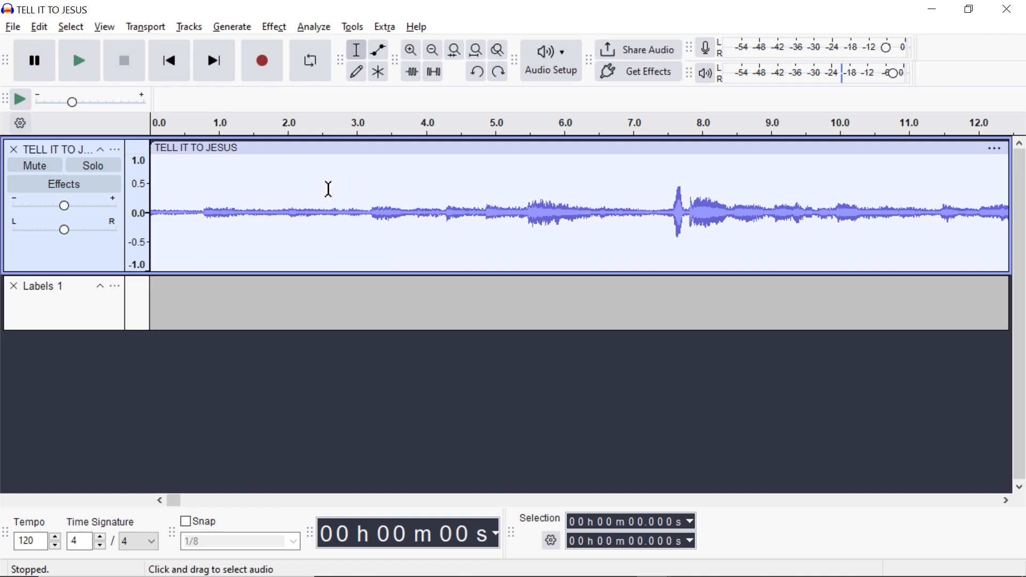
# Apply a Fade In to about the first 3.9 seconds of the TELL IT TO JESUS track
pyautogui.moveTo(421, 197); pyautogui.dragTo(151, 190)
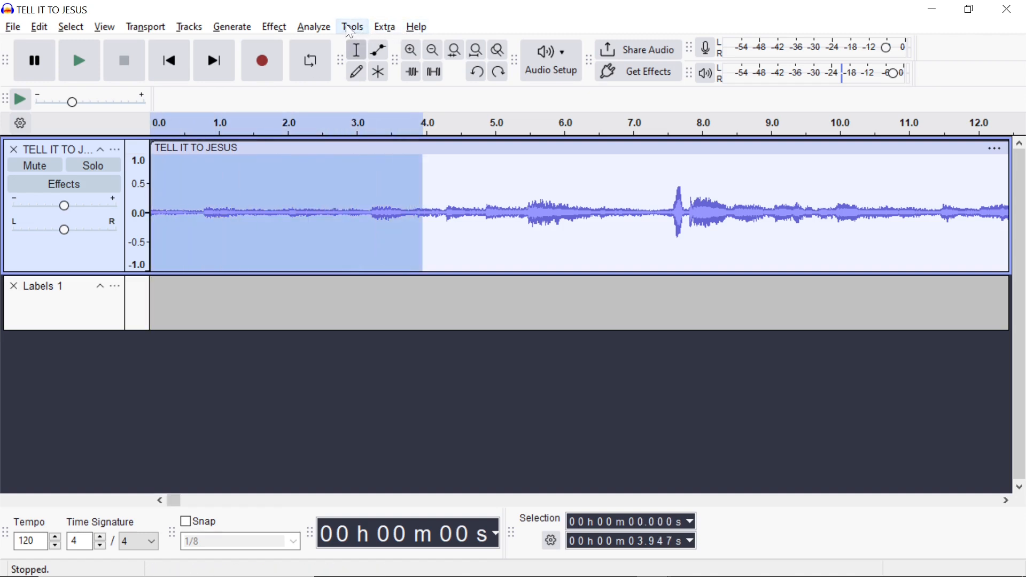
pyautogui.click(277, 29)
pyautogui.moveTo(353, 143)
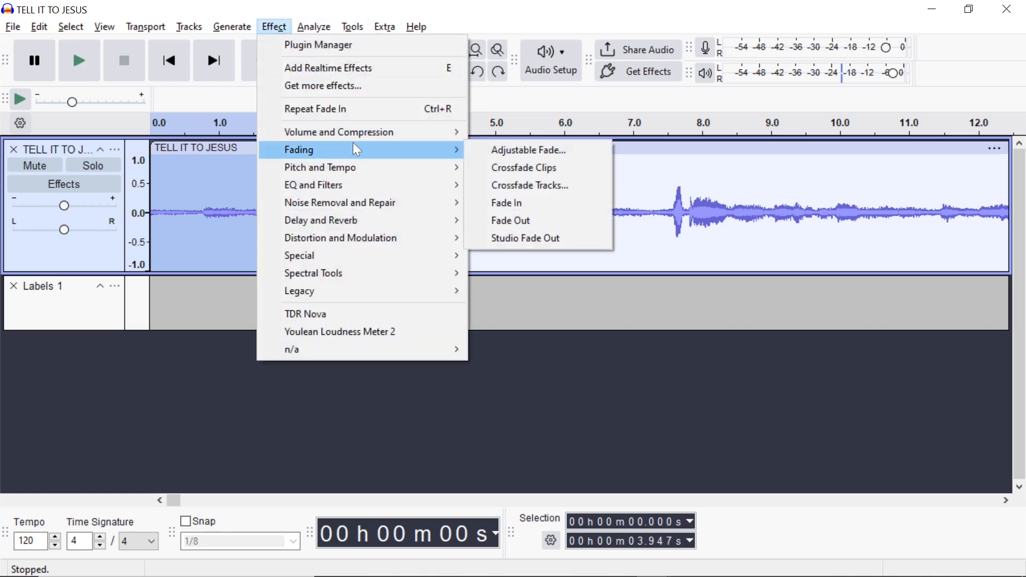
pyautogui.click(498, 206)
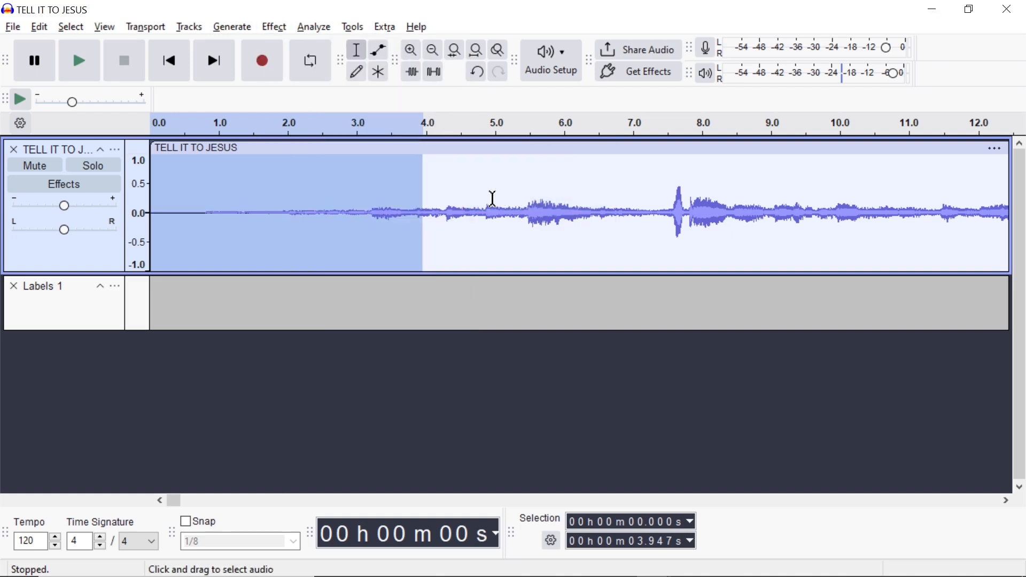
# Play the TELL IT TO JESUS track from its start to check the fade-in, ending with the cursor at about 4.3 seconds
pyautogui.click(147, 206)
pyautogui.click(150, 206)
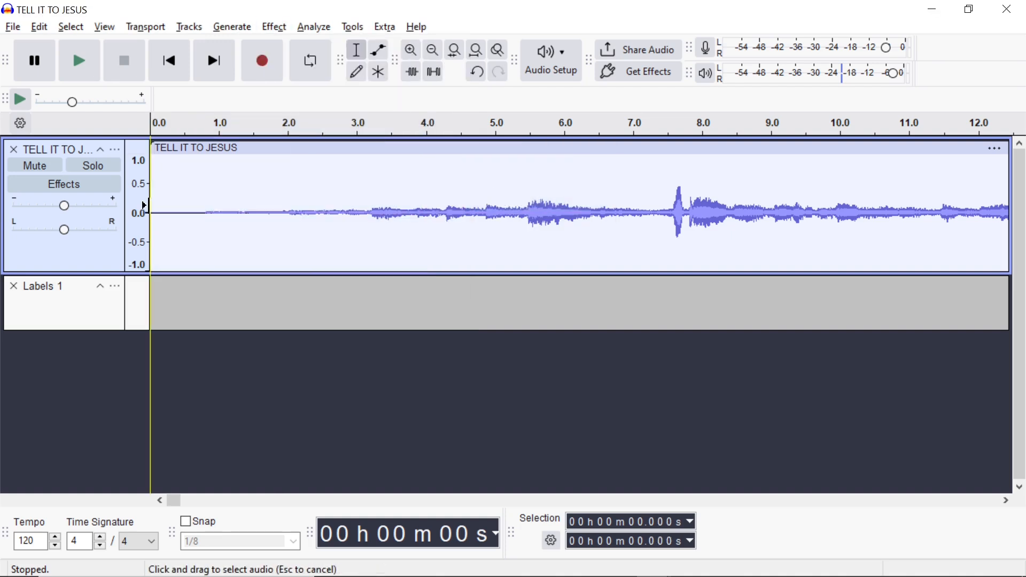
pyautogui.press('space')
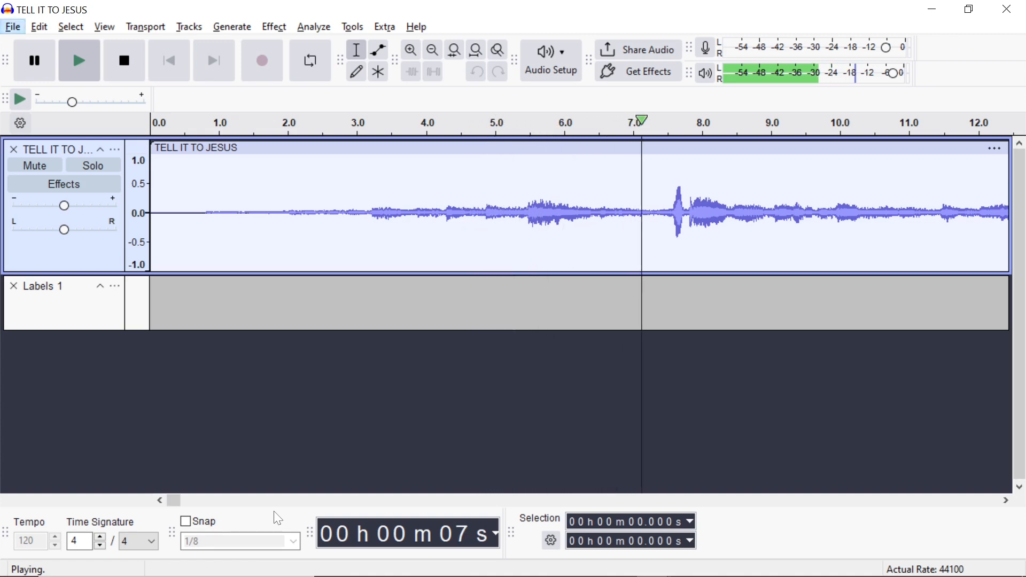
pyautogui.hotkey('alt', 'space')
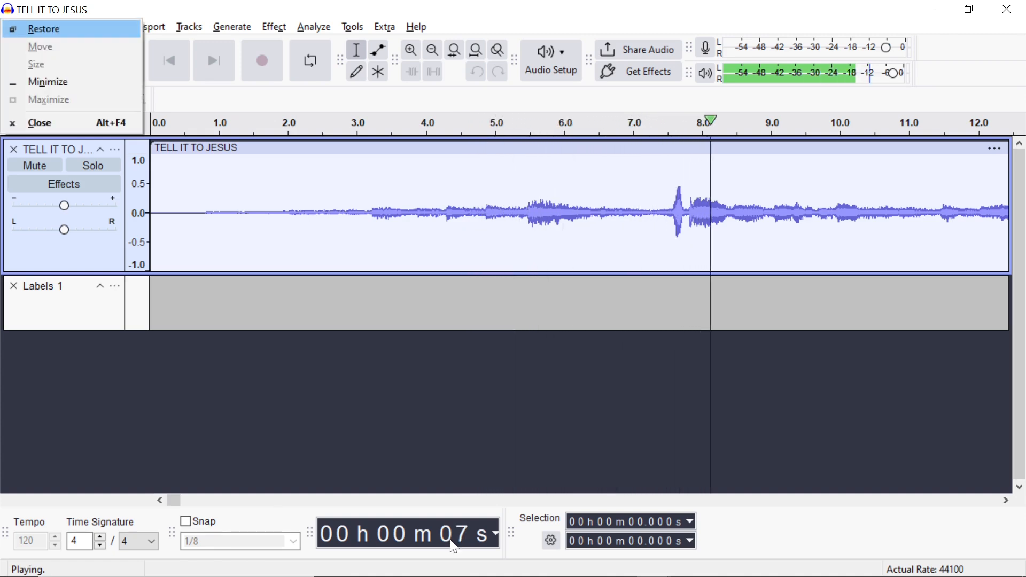
pyautogui.click(481, 254)
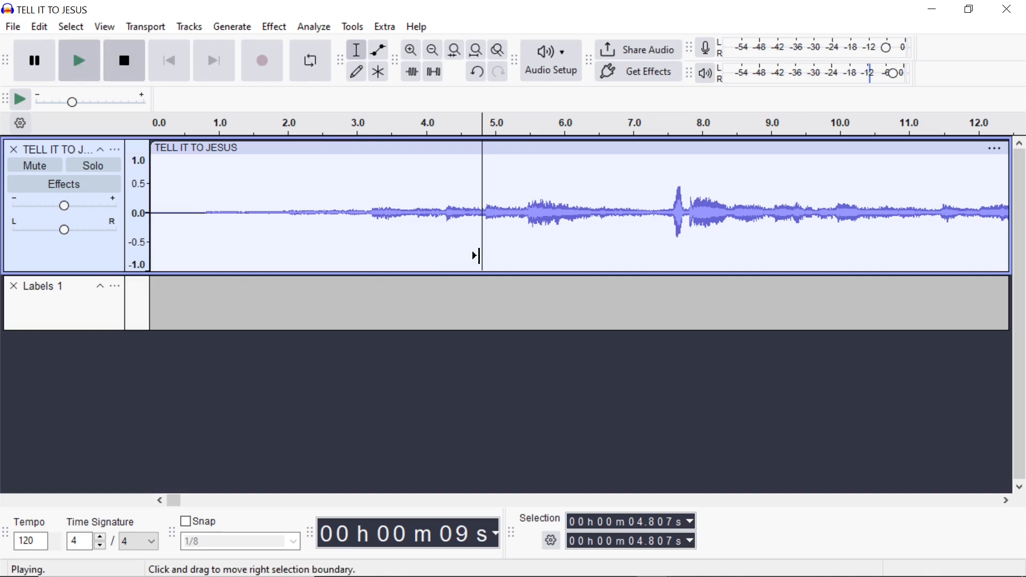
pyautogui.click(445, 258)
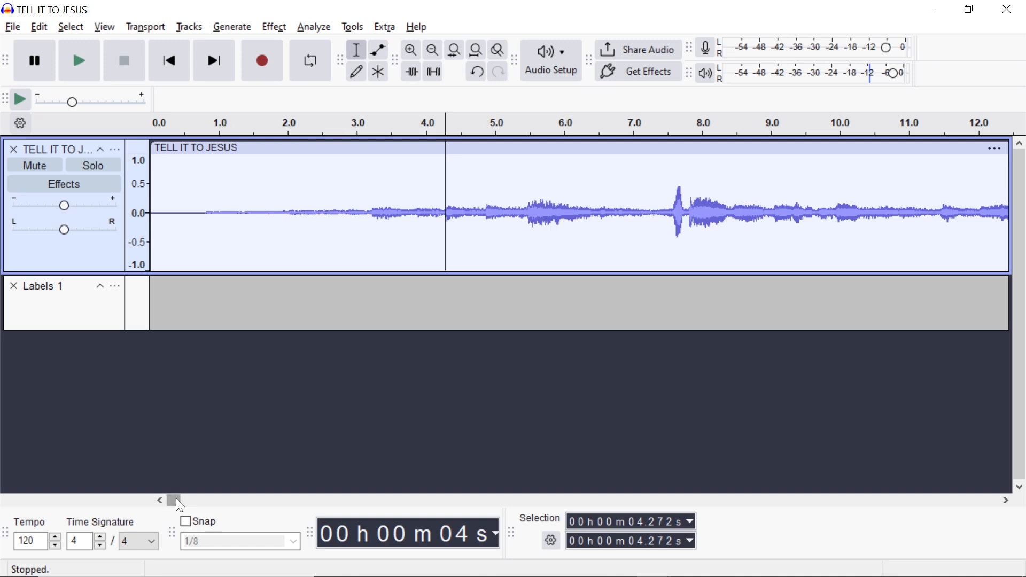
# Apply a Fade Out to the section labelled "end" on the TELL IT TO JESUS track, from about 48:07.5 to 48:14.7
pyautogui.press('Right')
pyautogui.press('Right')
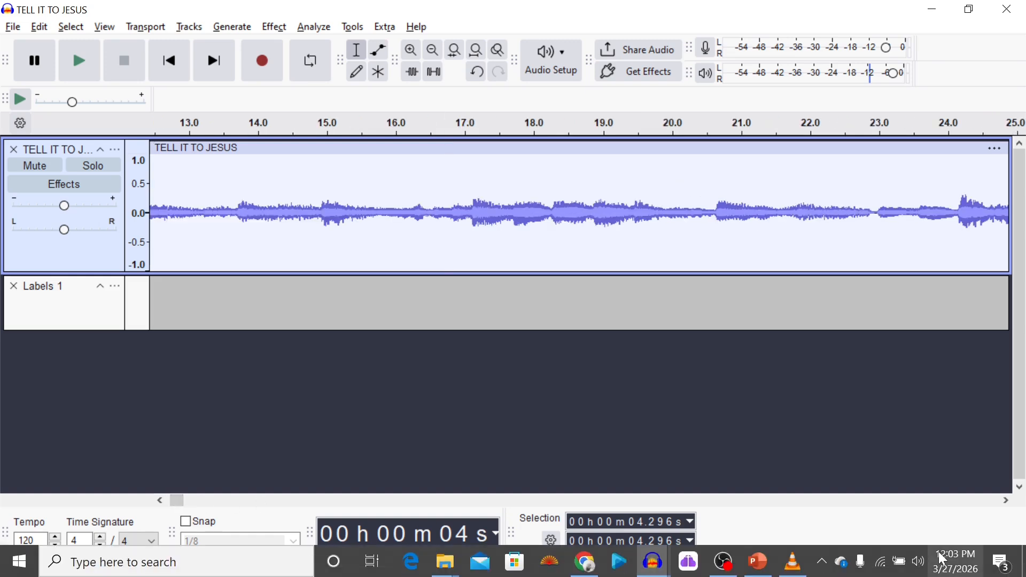
pyautogui.moveTo(181, 505); pyautogui.dragTo(1019, 503)
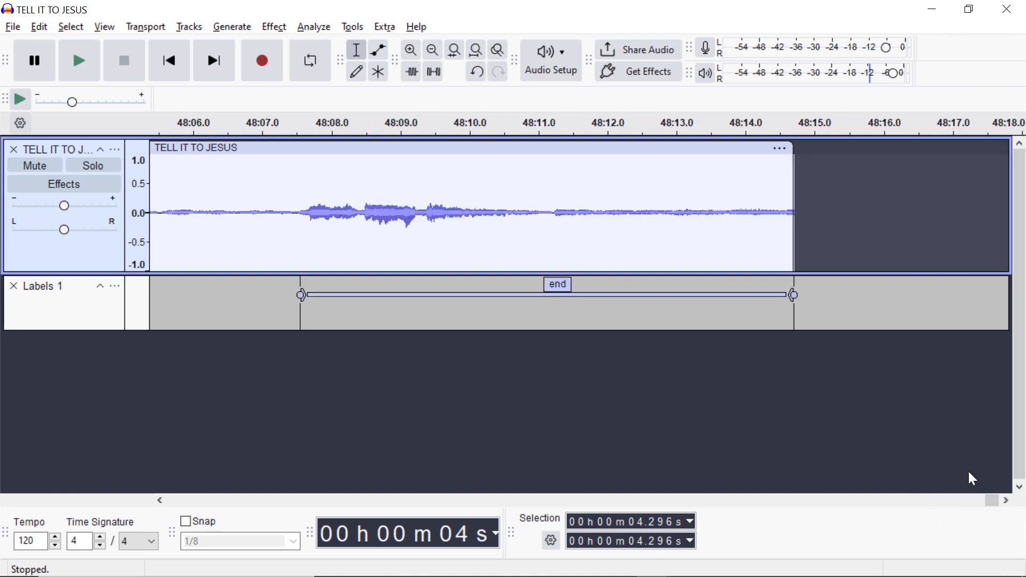
pyautogui.moveTo(301, 210); pyautogui.dragTo(790, 233)
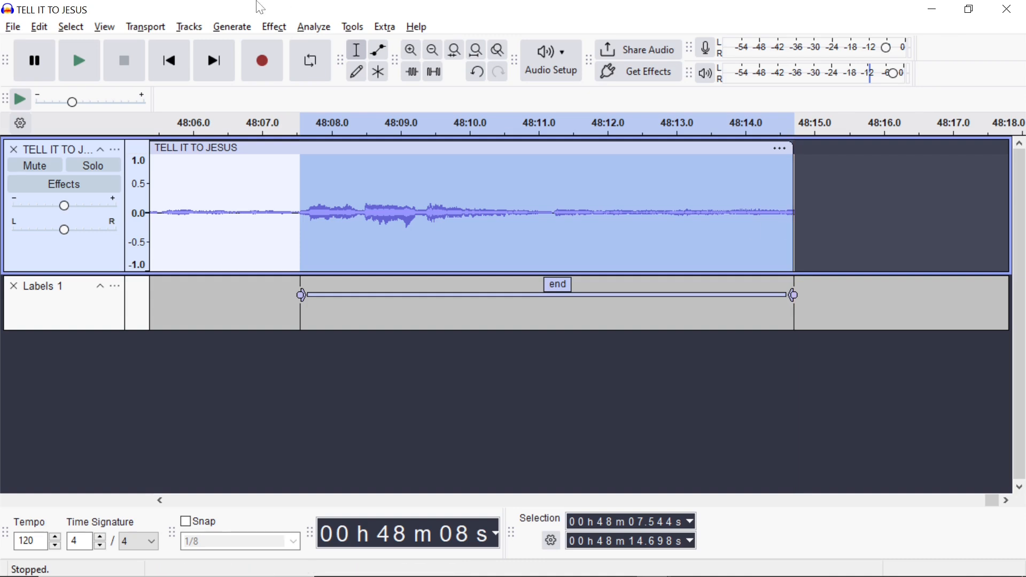
pyautogui.click(274, 27)
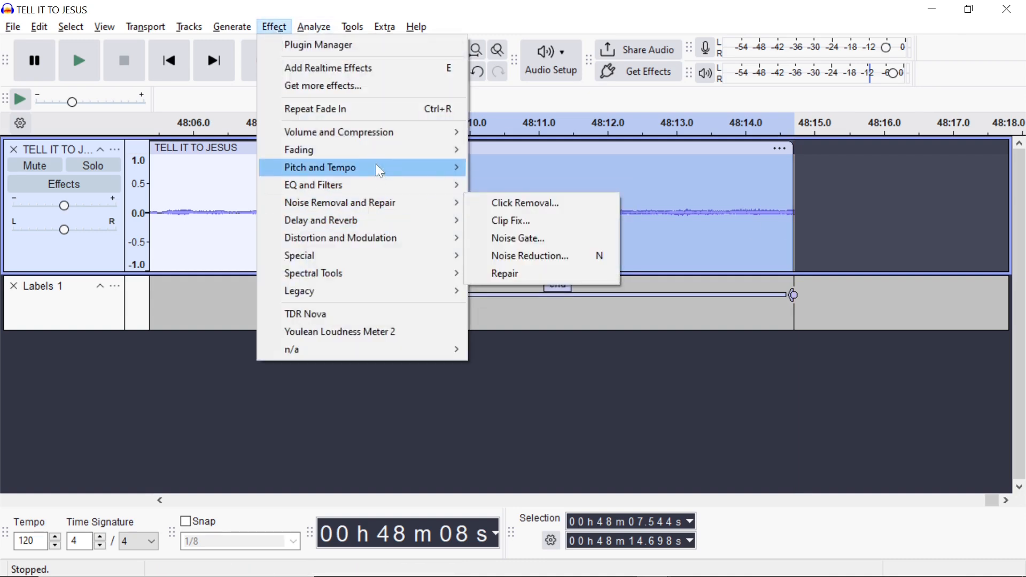
pyautogui.moveTo(399, 149)
pyautogui.click(502, 214)
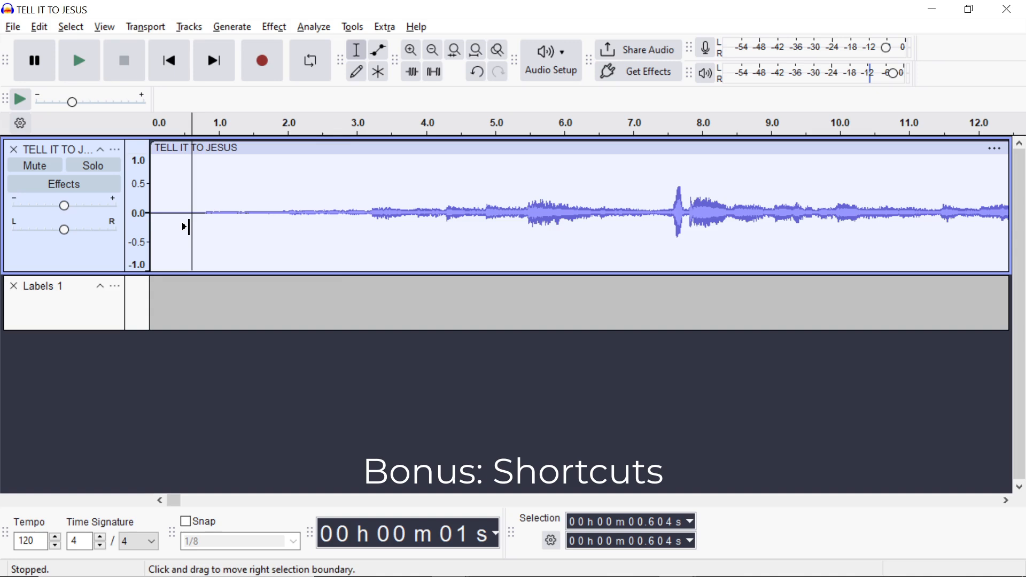
# Select the whole TELL IT TO JESUS clip, and in the Shortcuts preferences search for "amplify" and assign A as the Amplify shortcut
pyautogui.click(349, 149)
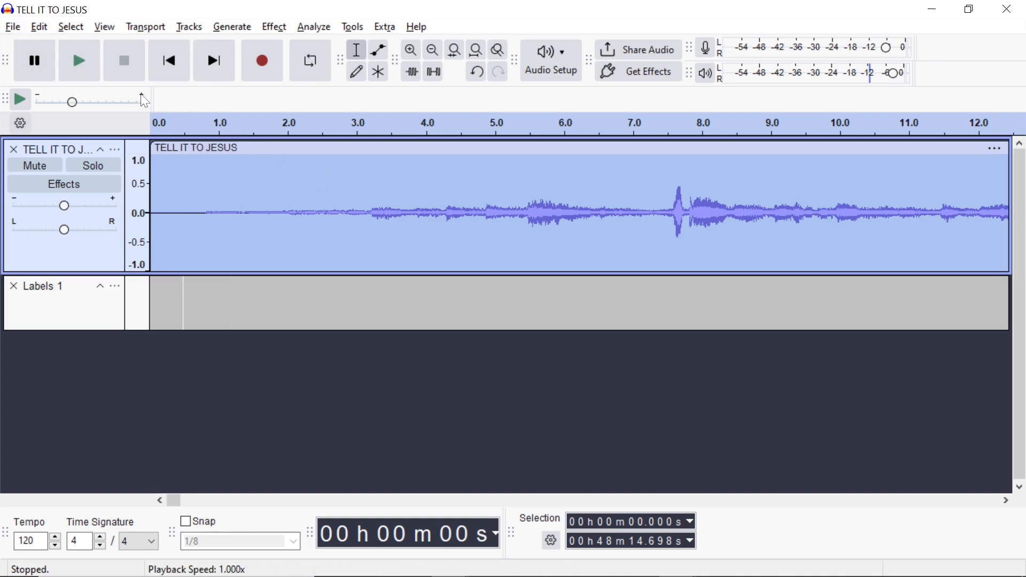
pyautogui.click(41, 28)
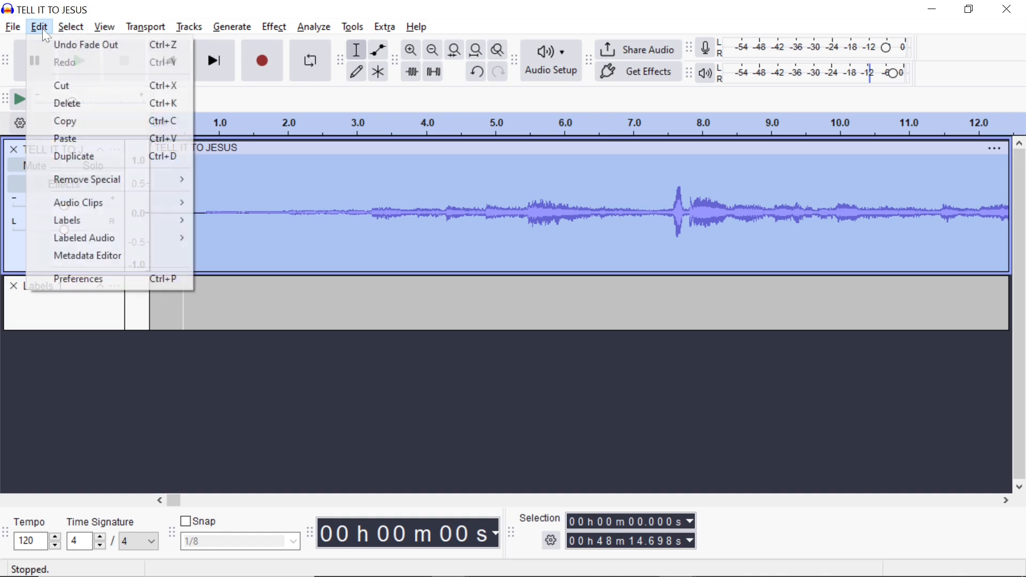
pyautogui.click(150, 284)
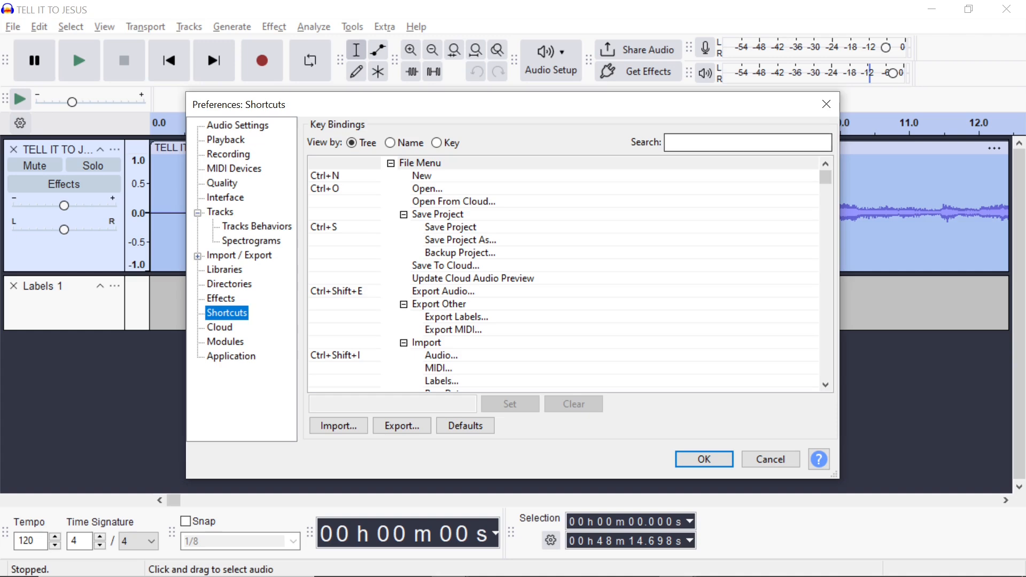
pyautogui.write('am')
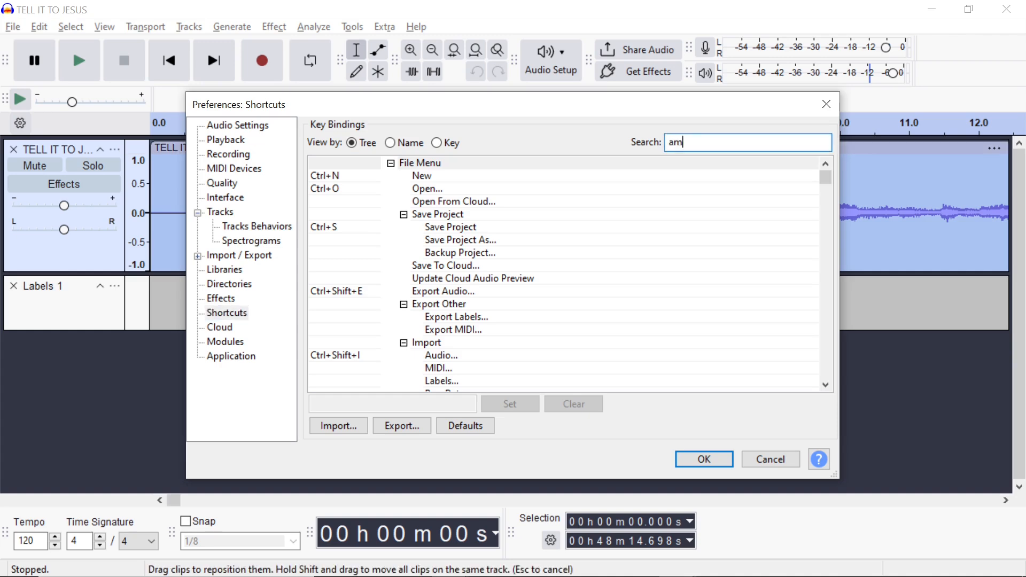
pyautogui.write('plify')
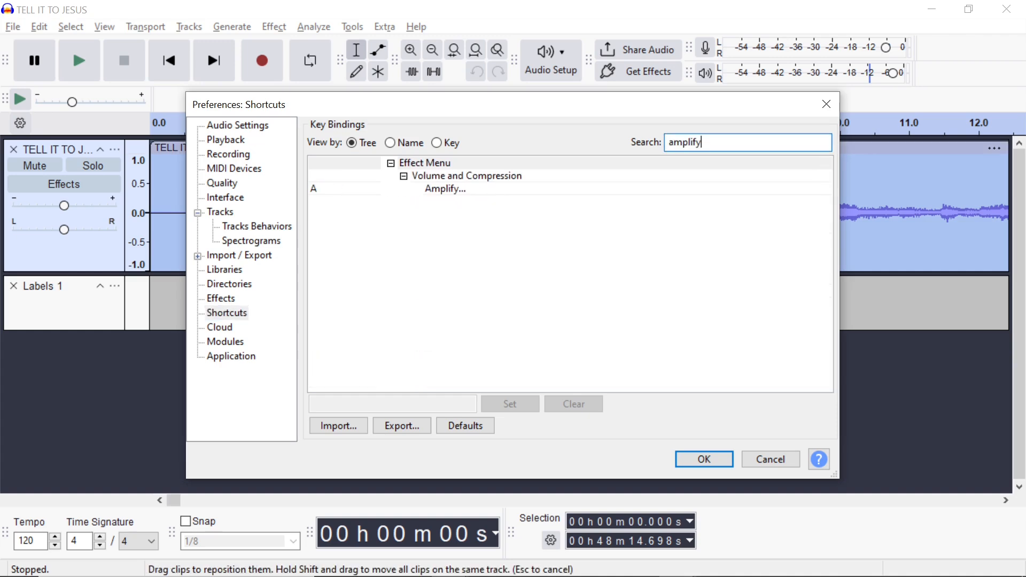
pyautogui.click(383, 190)
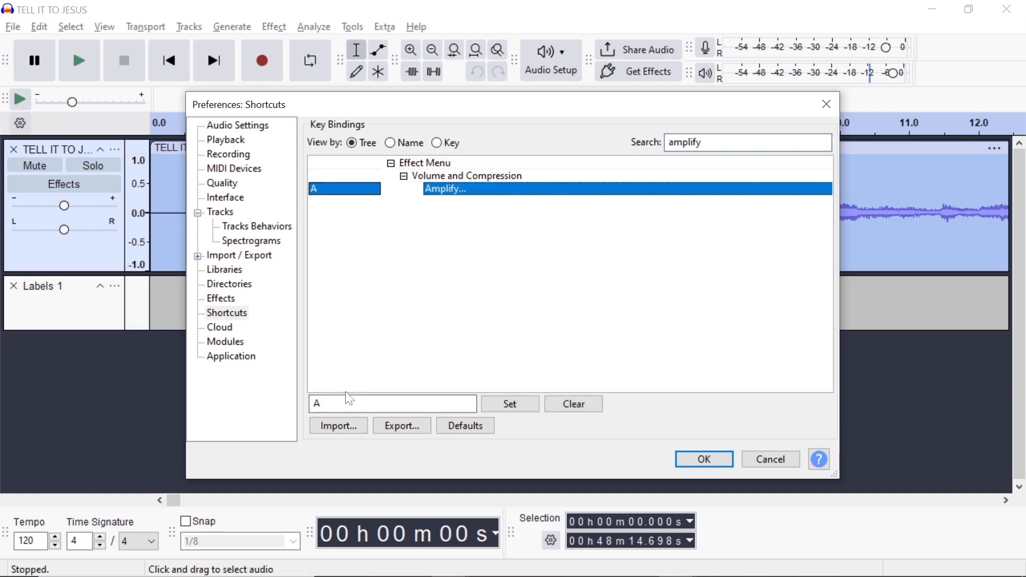
pyautogui.click(328, 410)
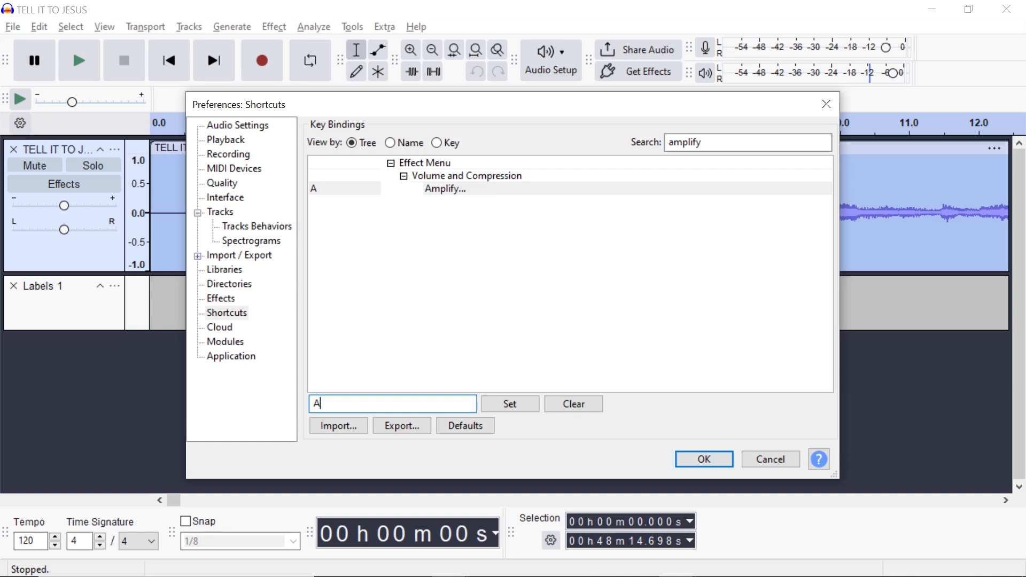
pyautogui.click(524, 399)
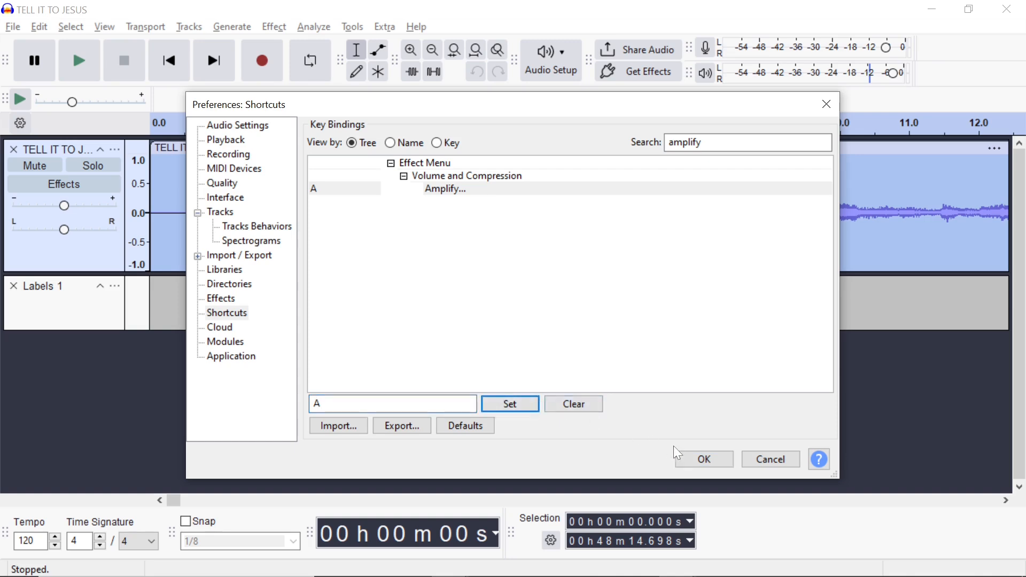
pyautogui.click(692, 462)
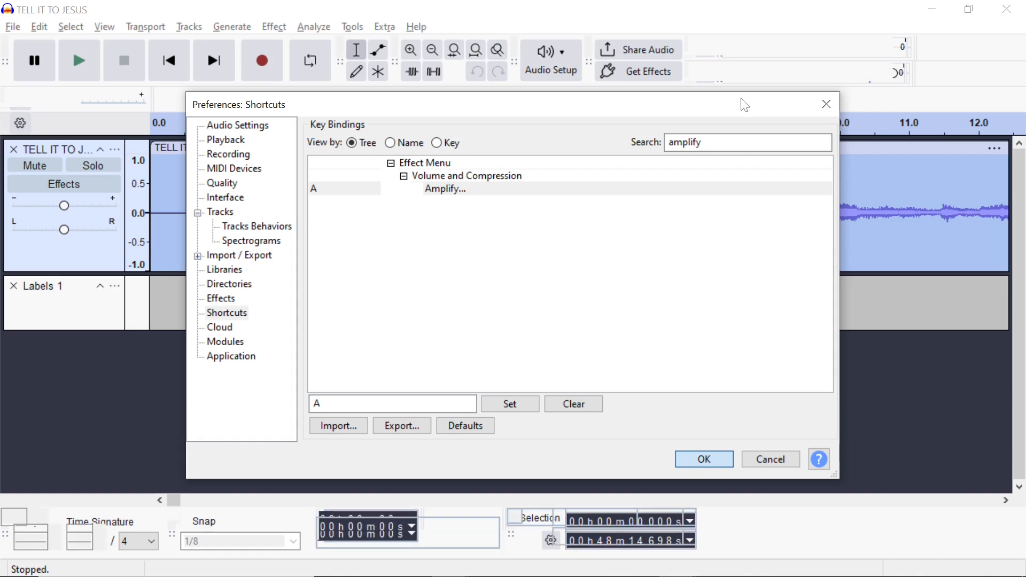